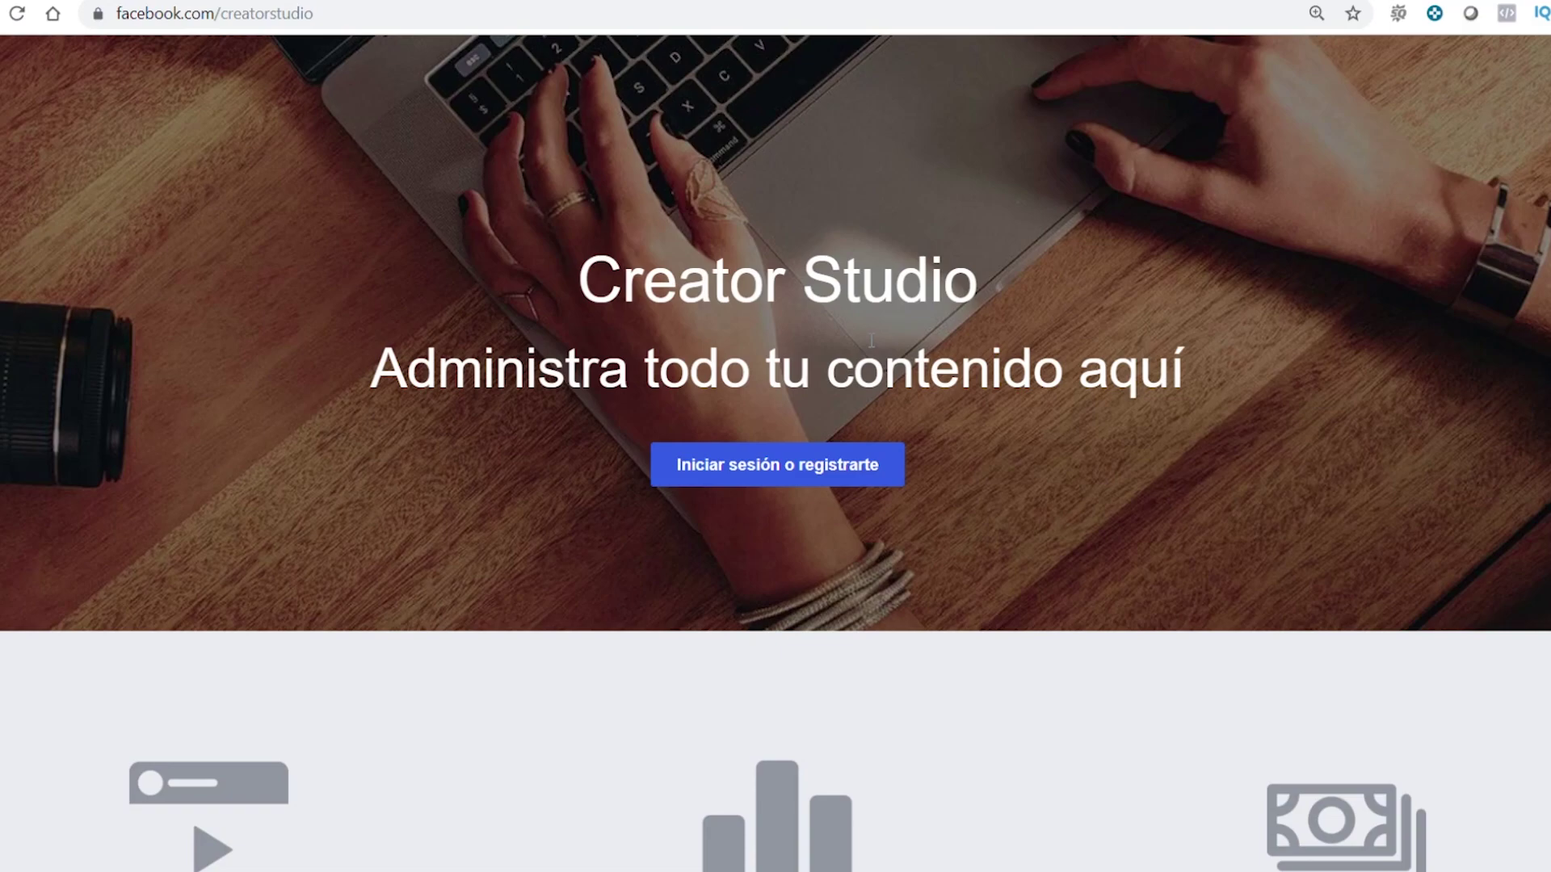
- Log in to Creator Studio with the saved Facebook credentials and switch to the Instagram content library
{"action": "left_click", "coordinate": [774, 476]}
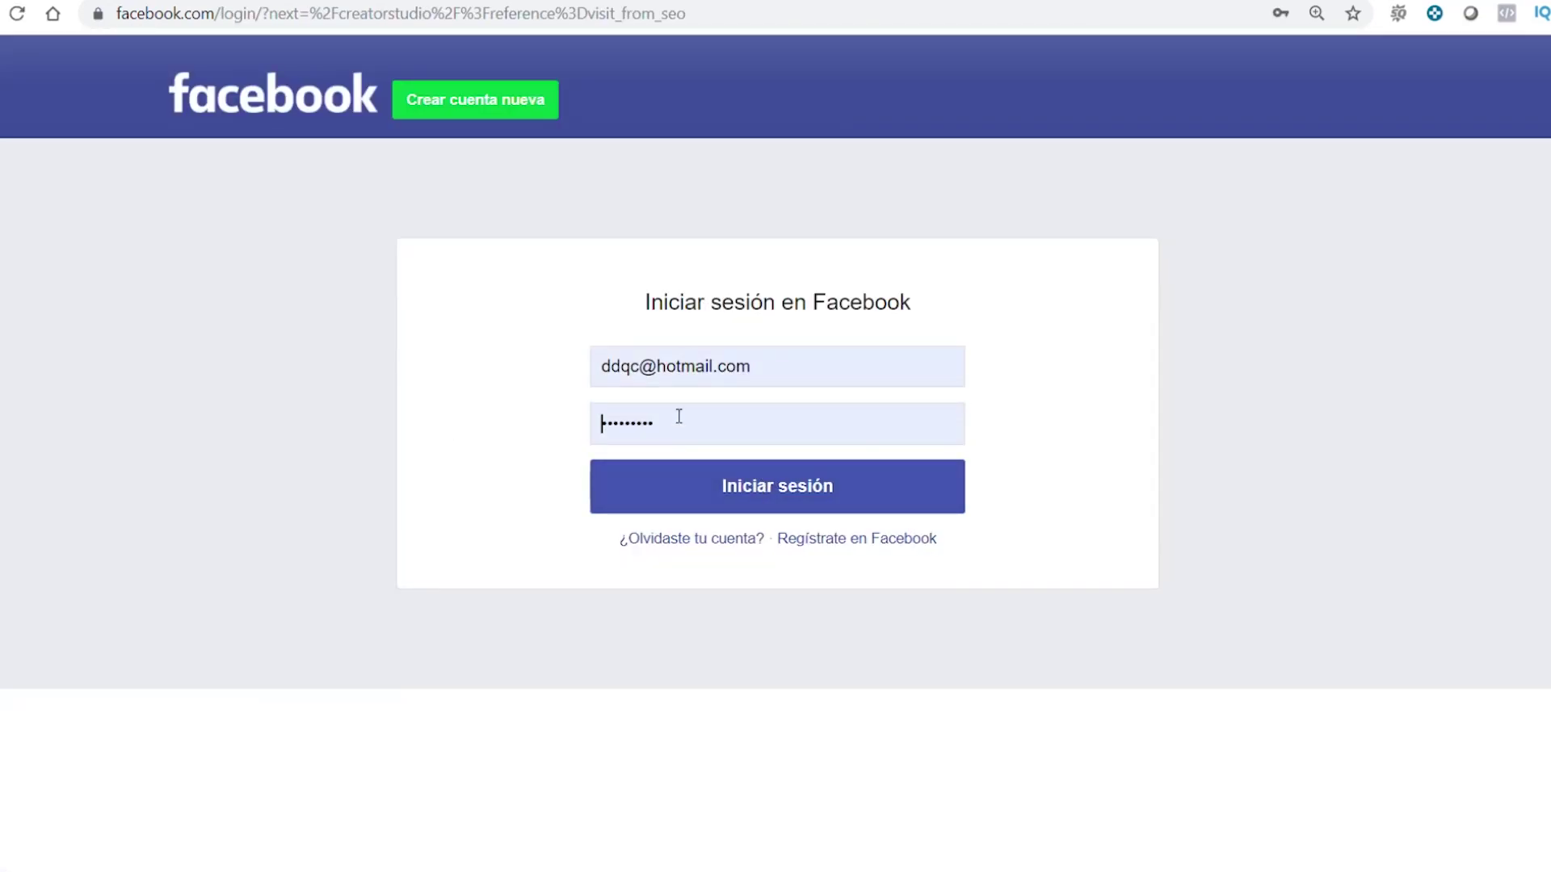
{"action": "left_click", "coordinate": [828, 499]}
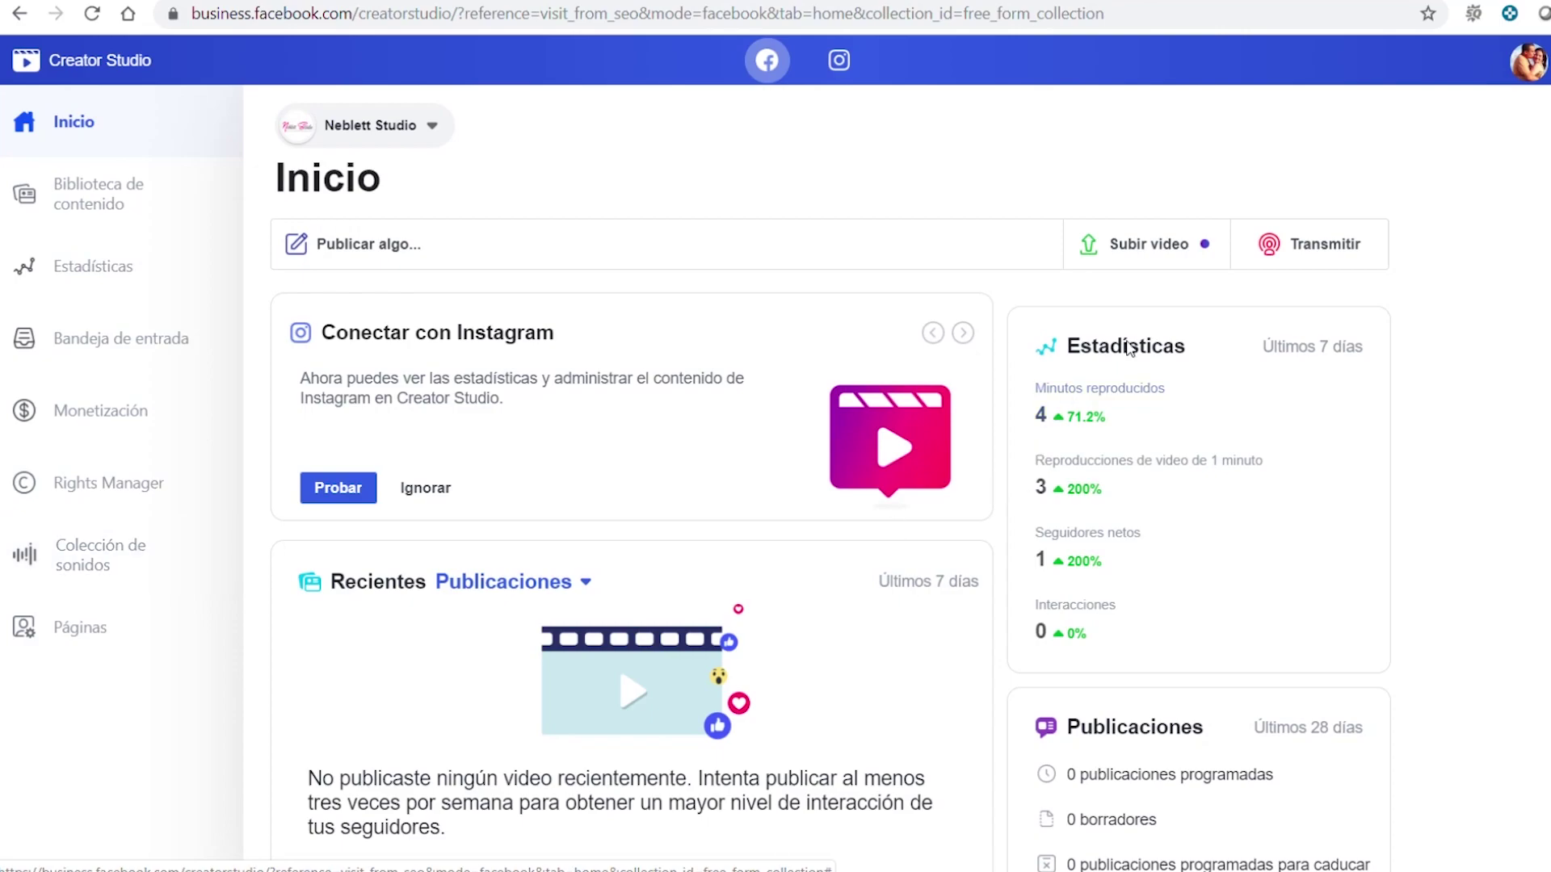
{"action": "left_click", "coordinate": [838, 60]}
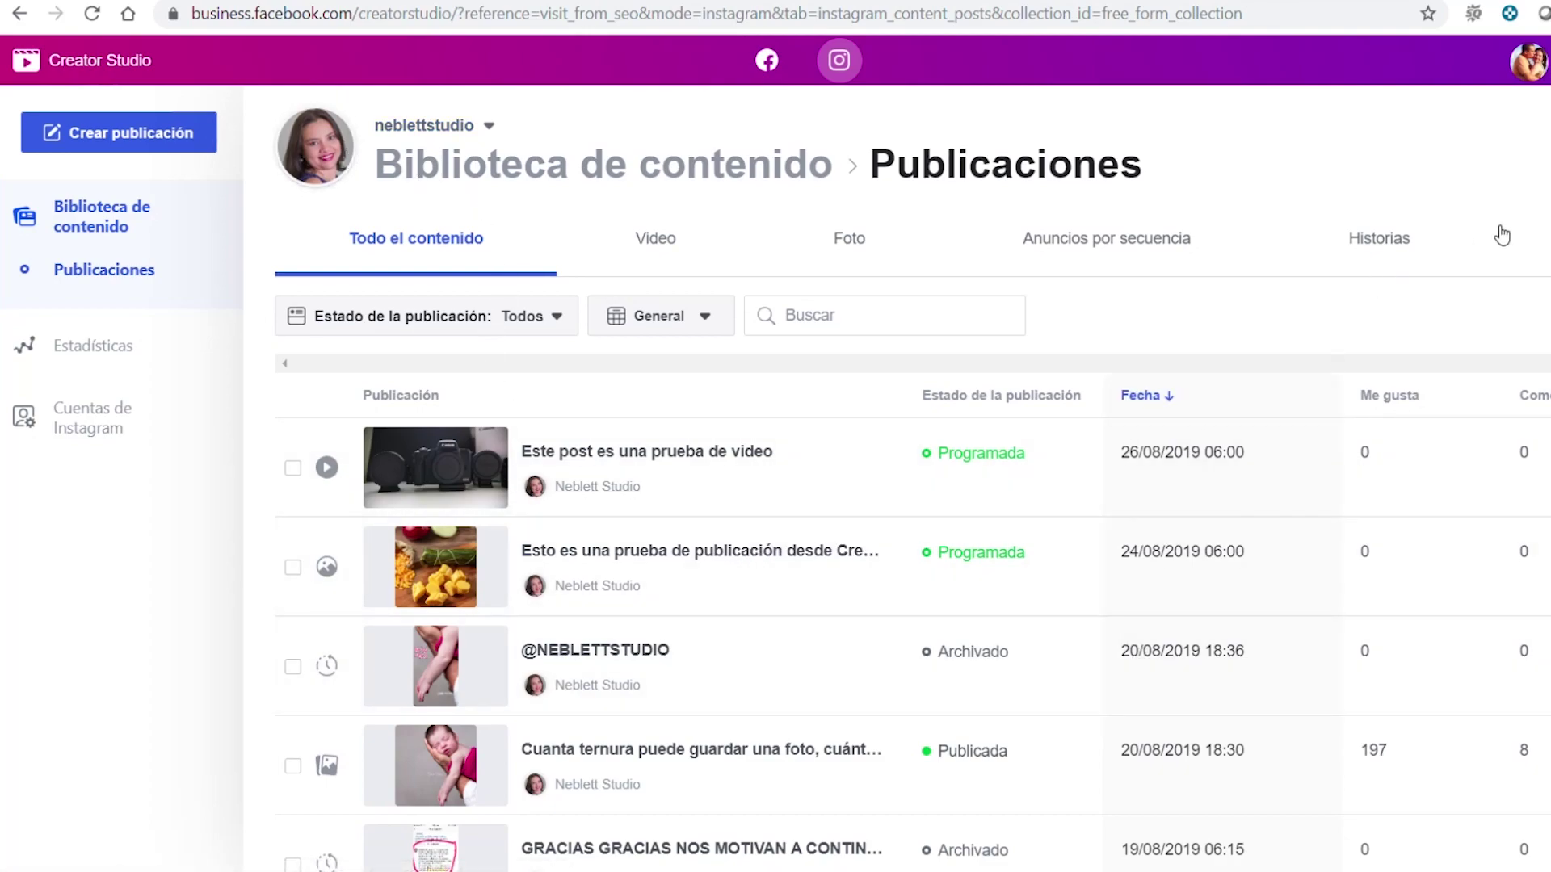
- Browse the Instagram posts by content type, including Anuncios por secuencia, Video and Foto
{"action": "left_click", "coordinate": [1382, 239]}
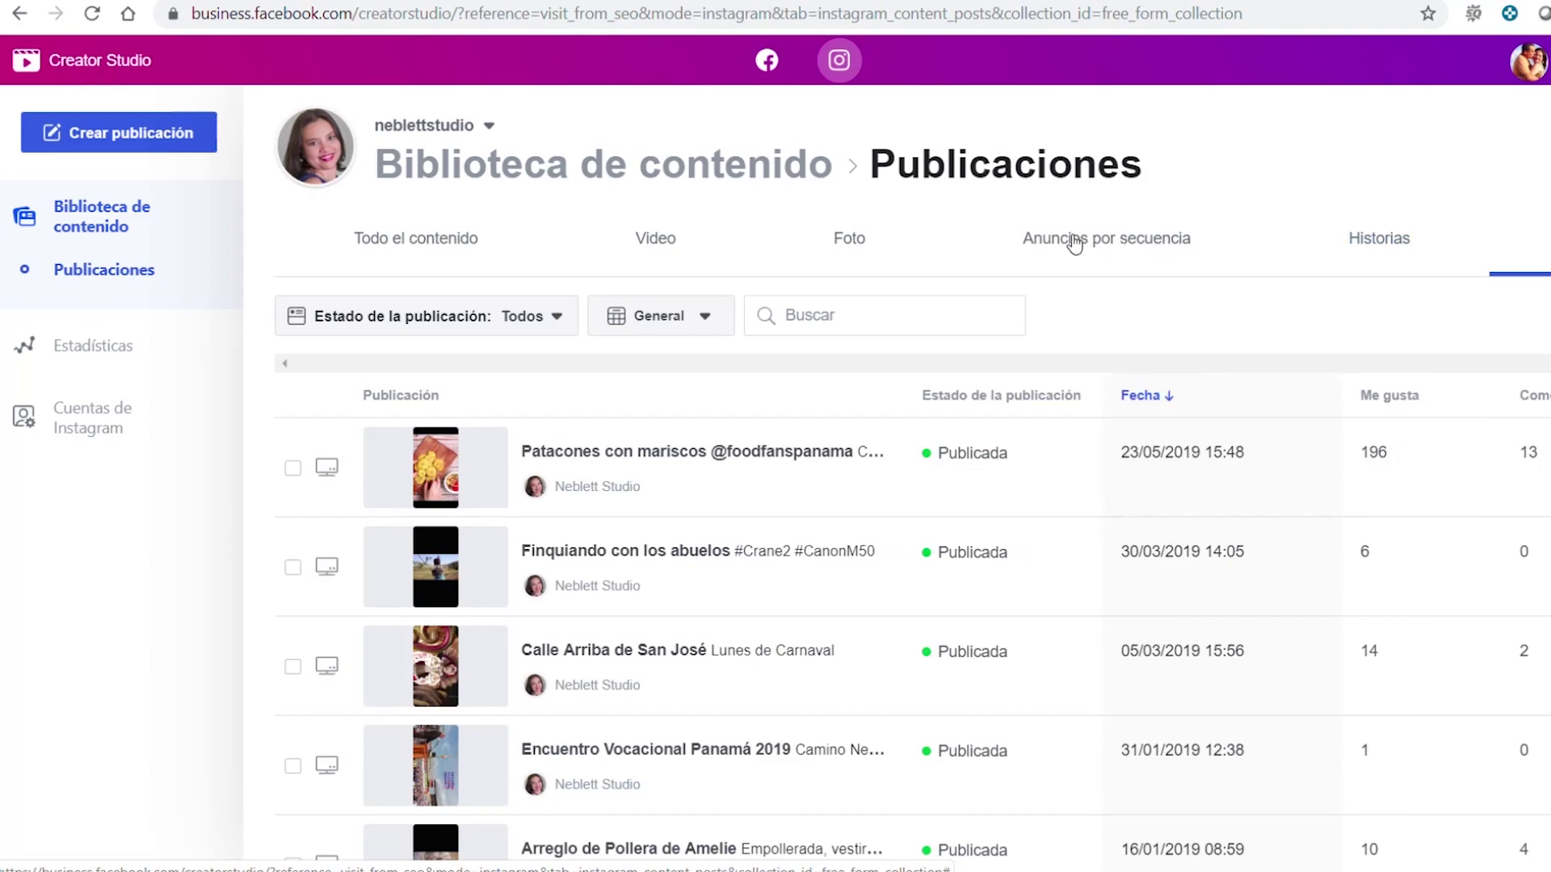
{"action": "left_click", "coordinate": [1073, 242]}
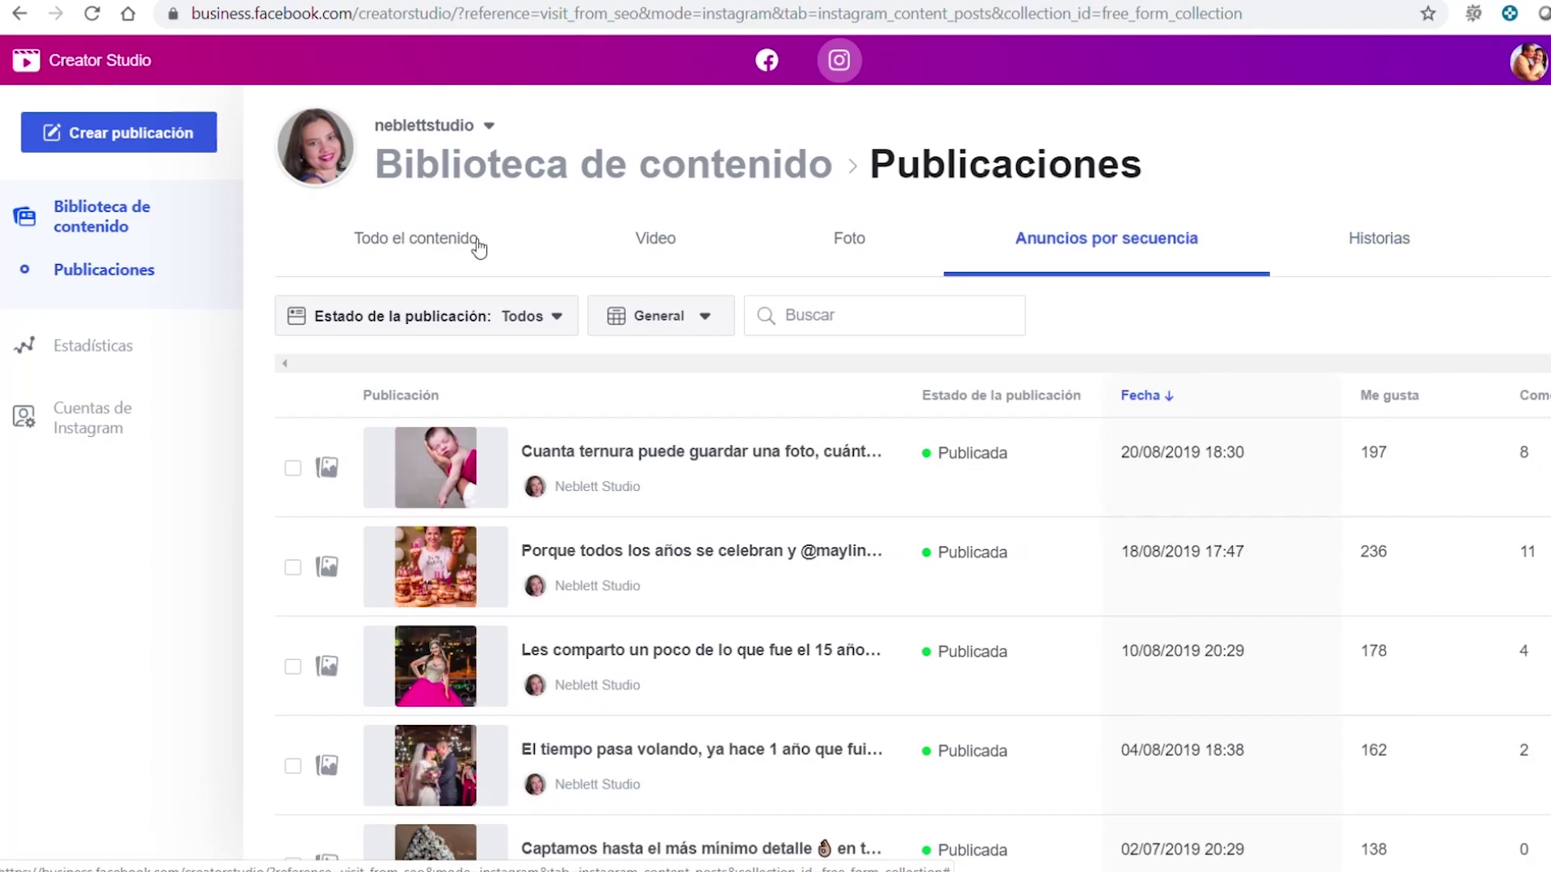
{"action": "left_click", "coordinate": [830, 248]}
{"action": "left_click", "coordinate": [670, 255]}
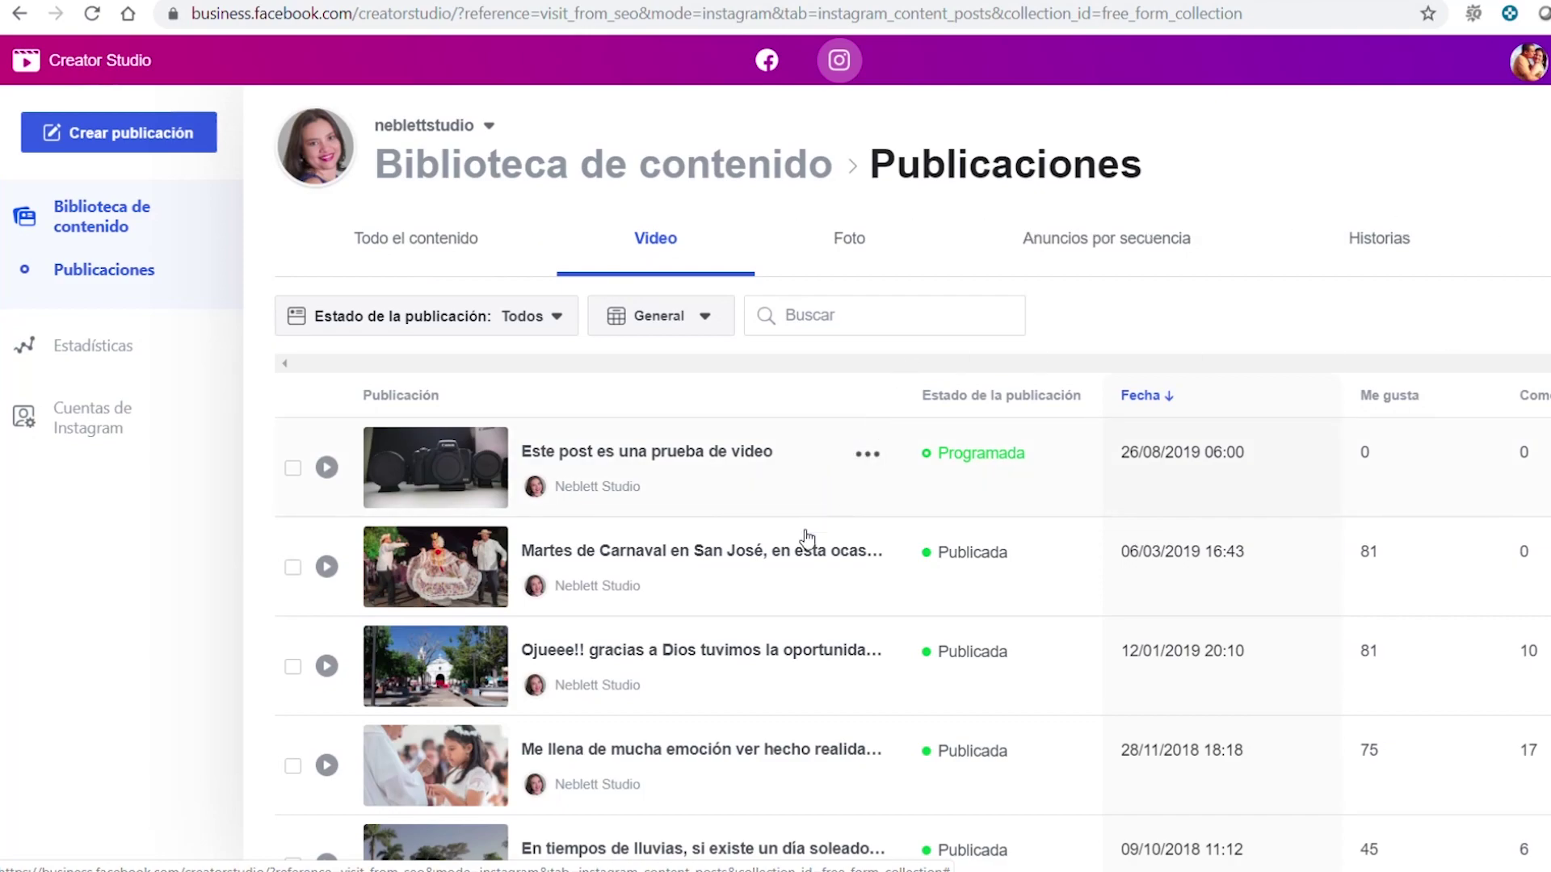
{"action": "left_click", "coordinate": [848, 241]}
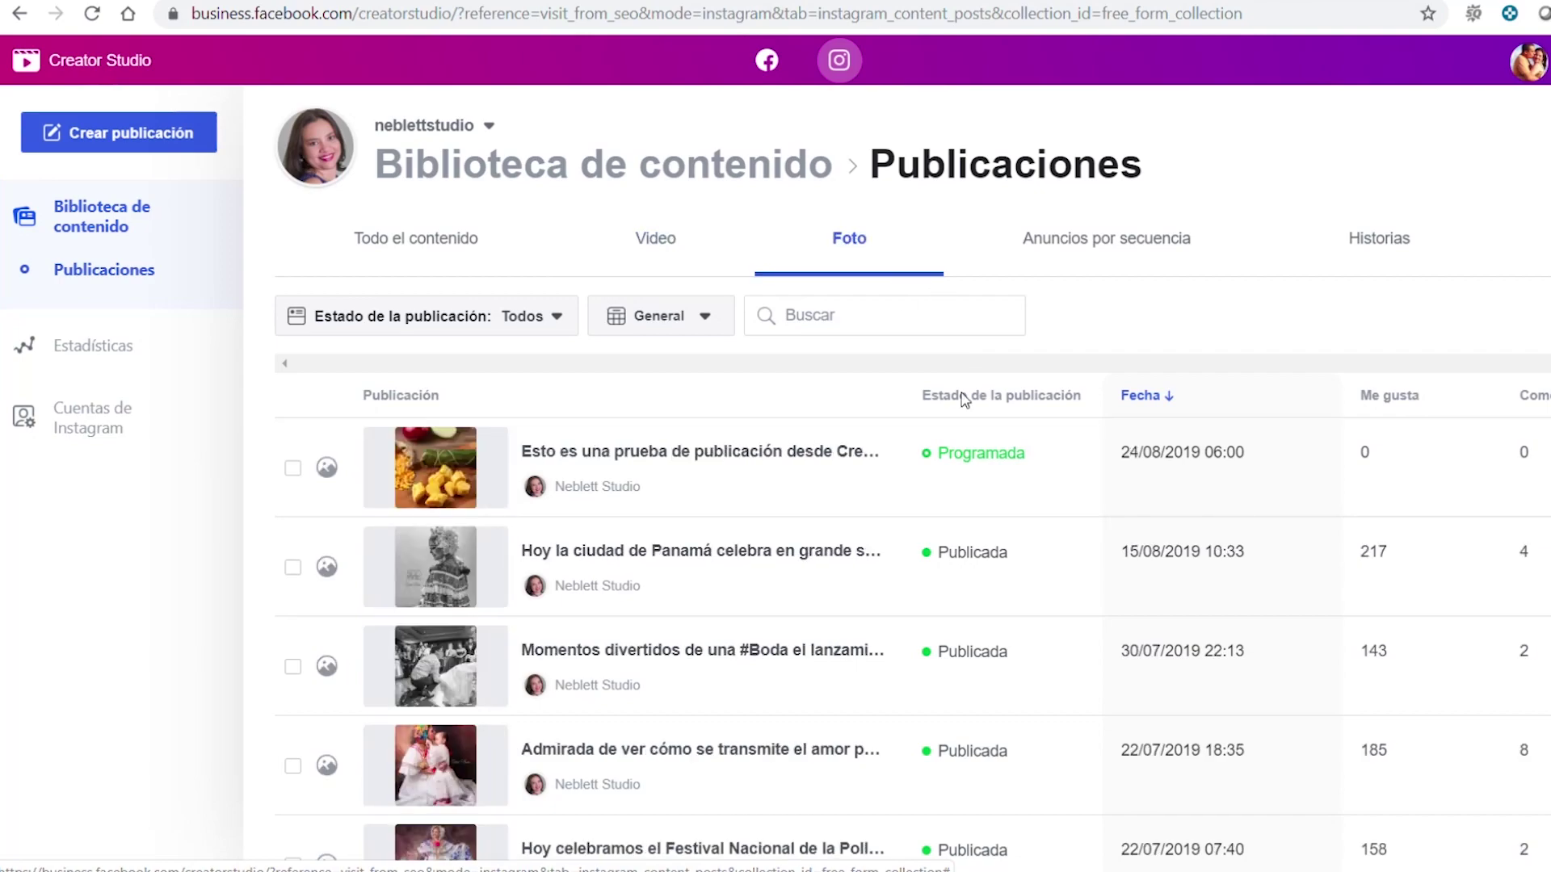
- Examine the interaction and discovery details of the photo post published on 15/08/2019, then close them
{"action": "left_click", "coordinate": [739, 580]}
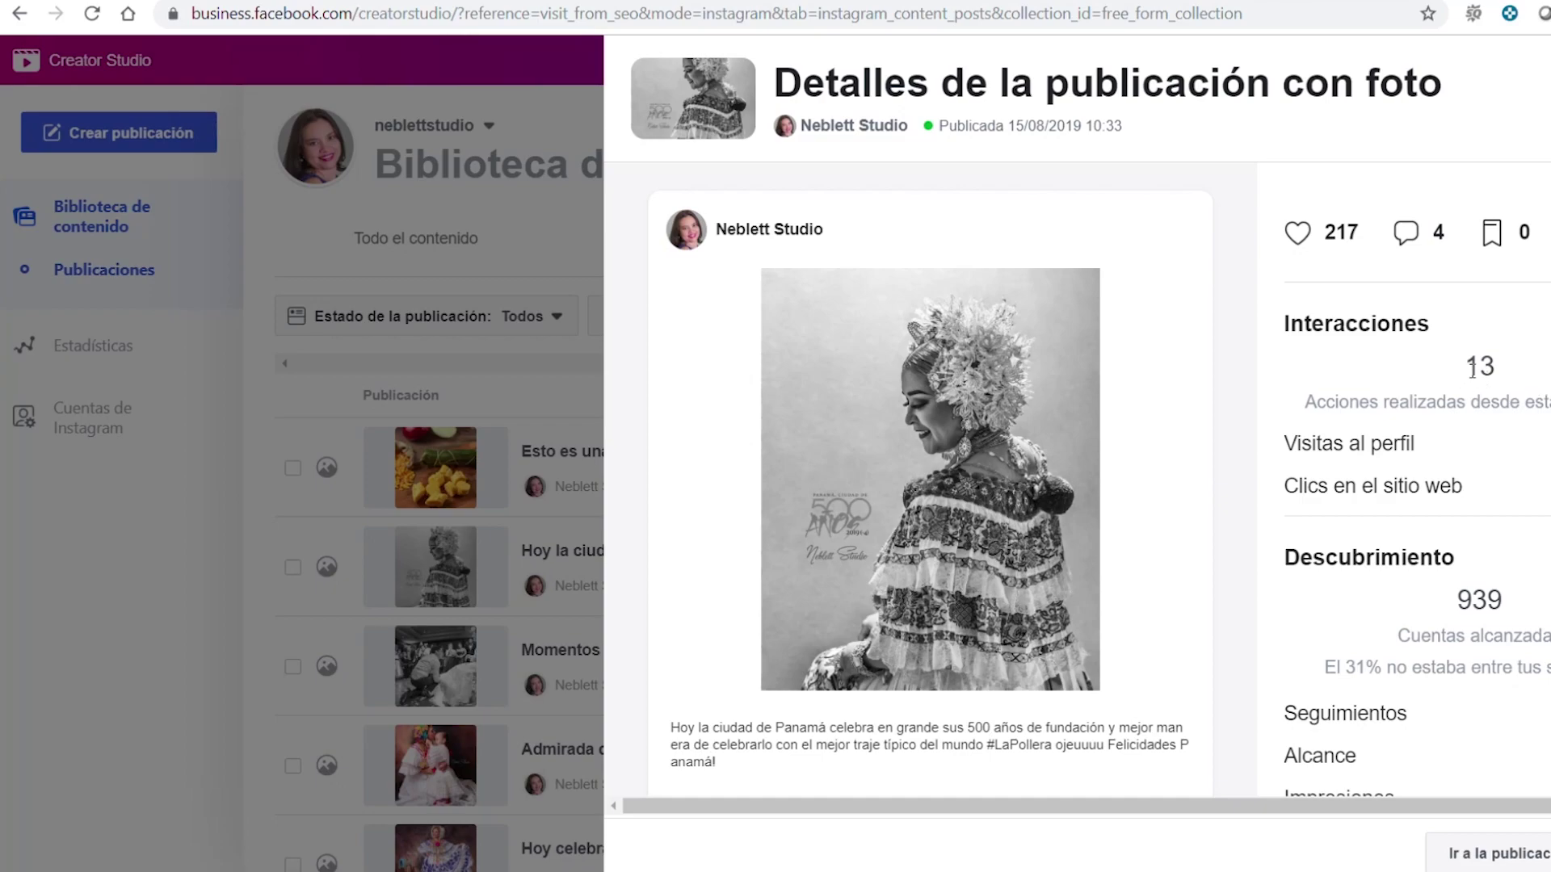
{"action": "scroll", "coordinate": [1490, 651], "scroll_direction": "down", "scroll_amount": 2}
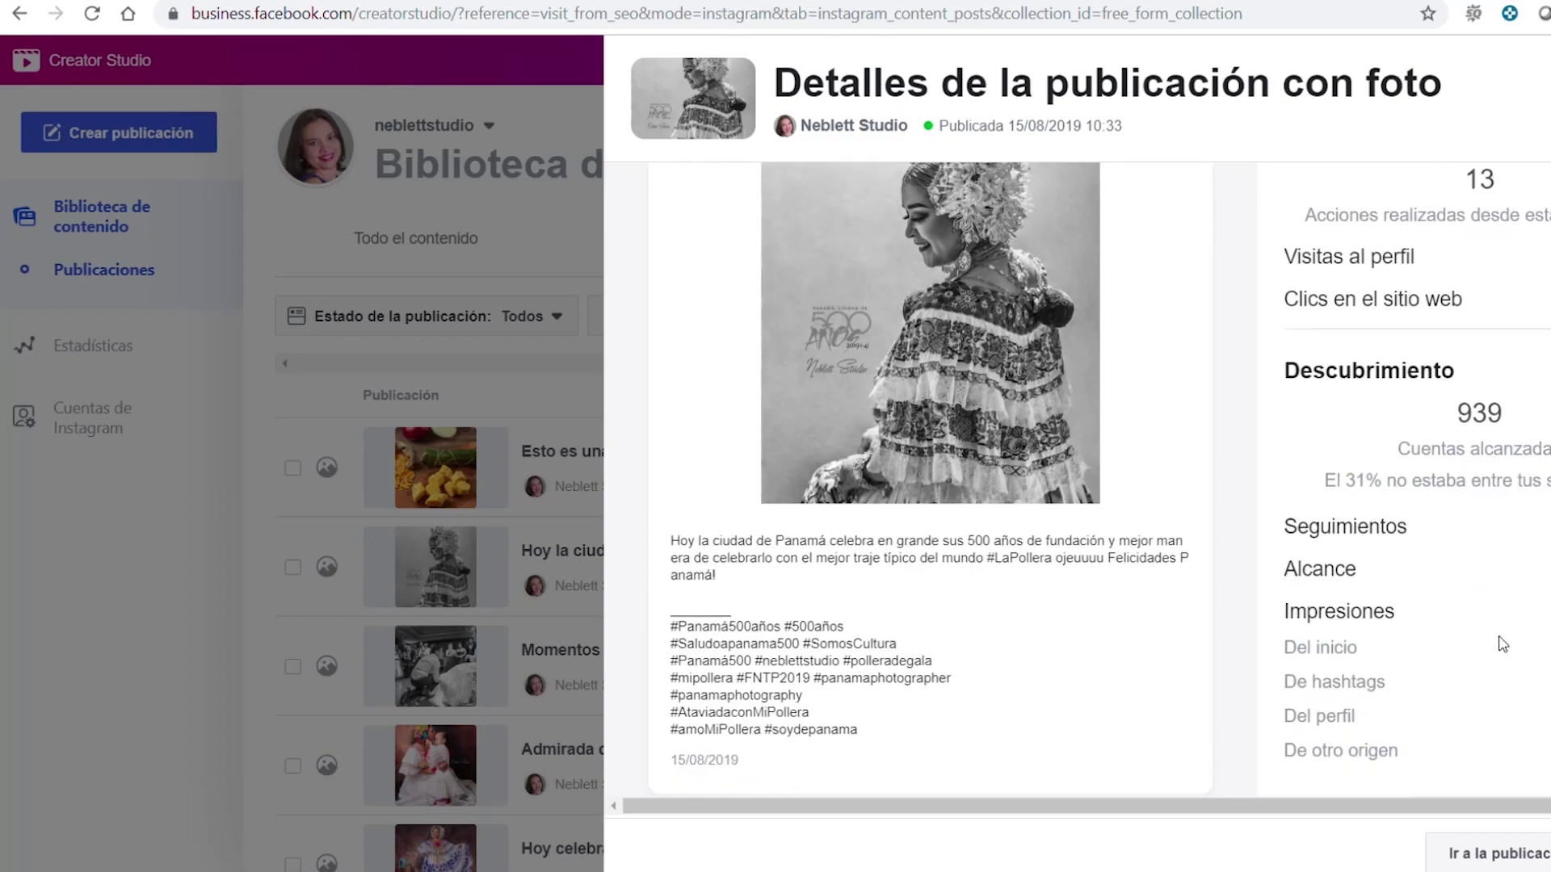
{"action": "scroll", "coordinate": [1073, 623], "scroll_direction": "up", "scroll_amount": 2}
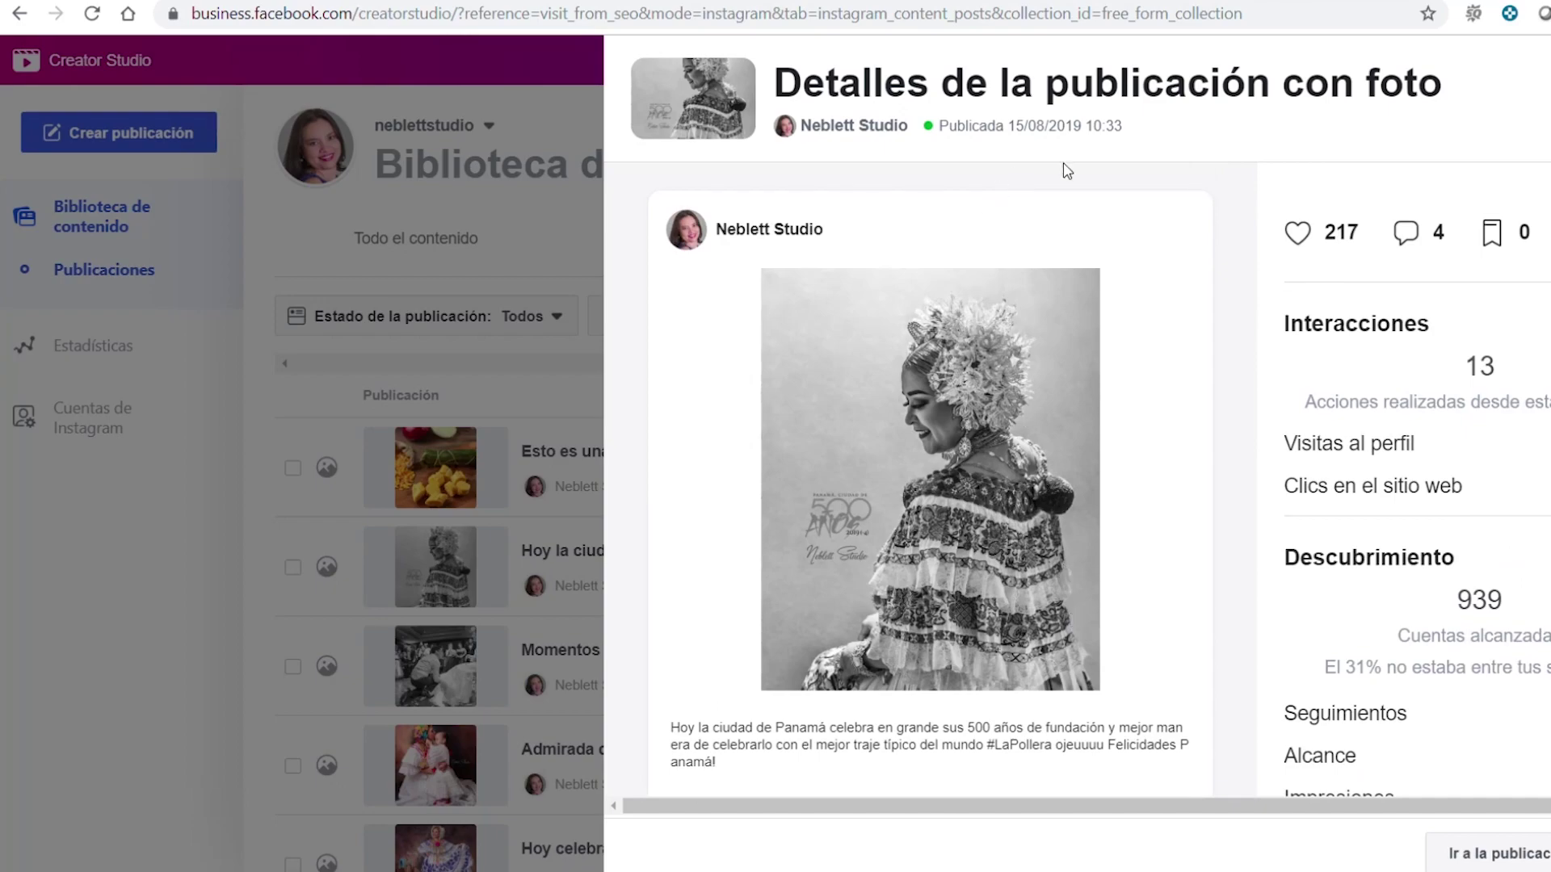
{"action": "key", "text": "Escape"}
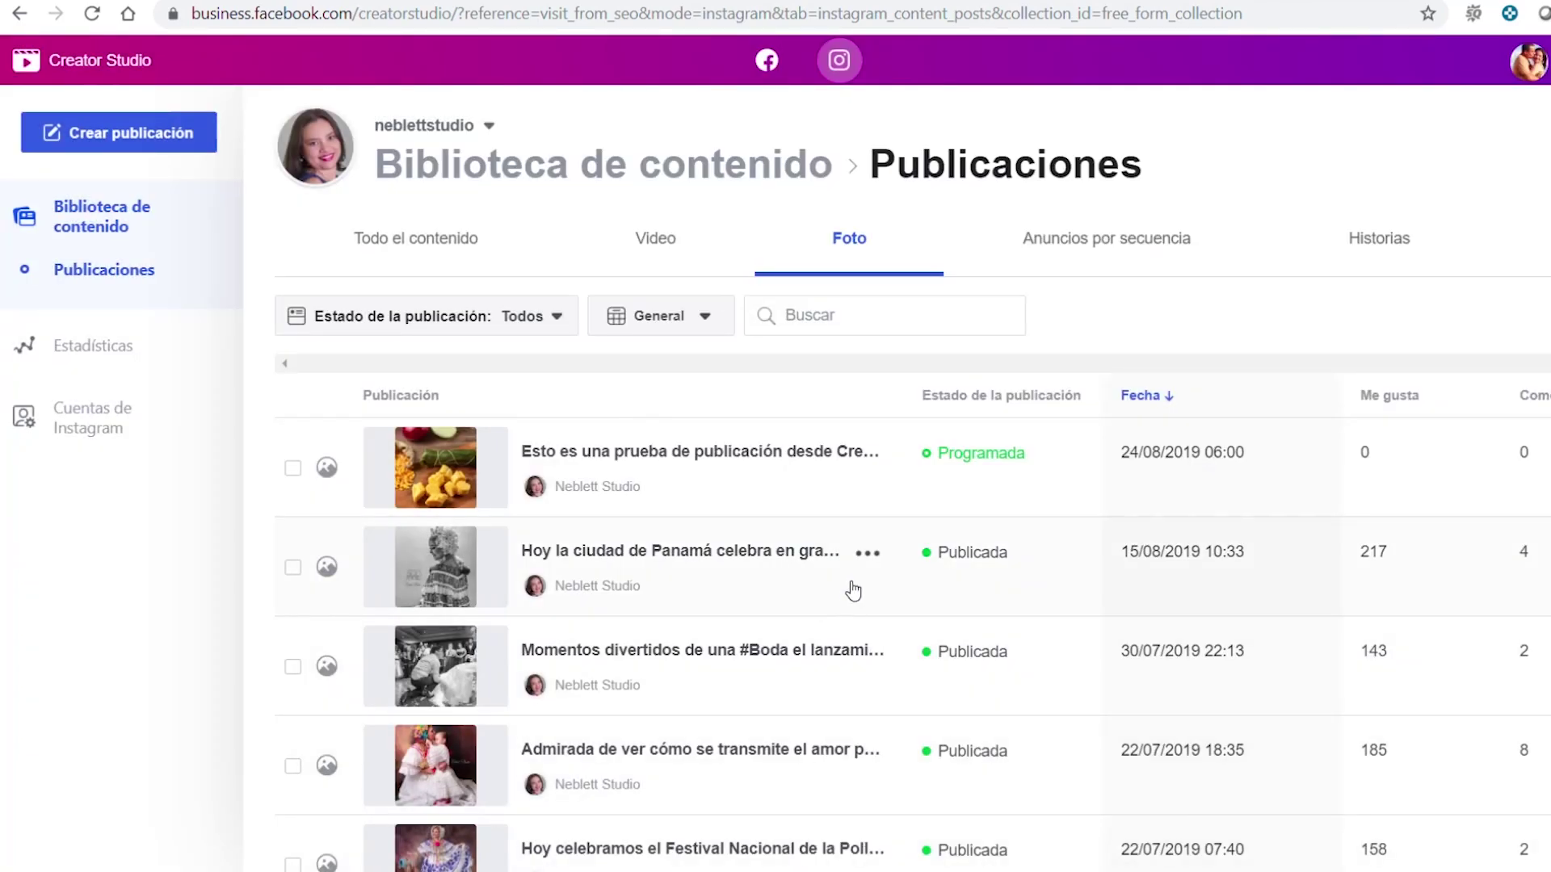
- Return to Todo el contenido by way of the video posts and check the date in the scheduled photo post's details
{"action": "left_click", "coordinate": [653, 239]}
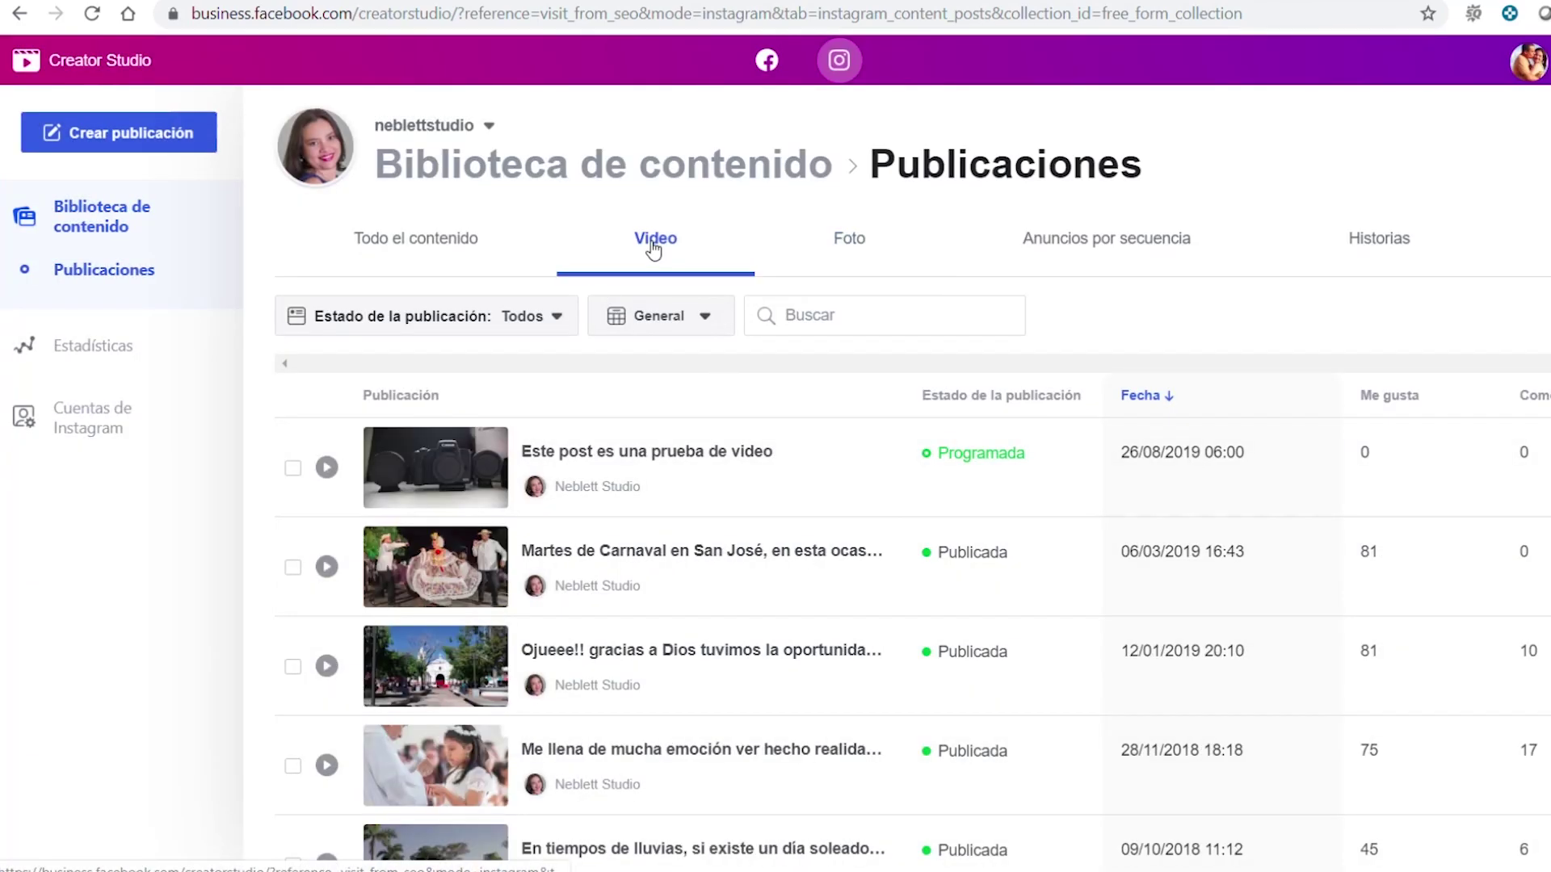
{"action": "left_click", "coordinate": [414, 243]}
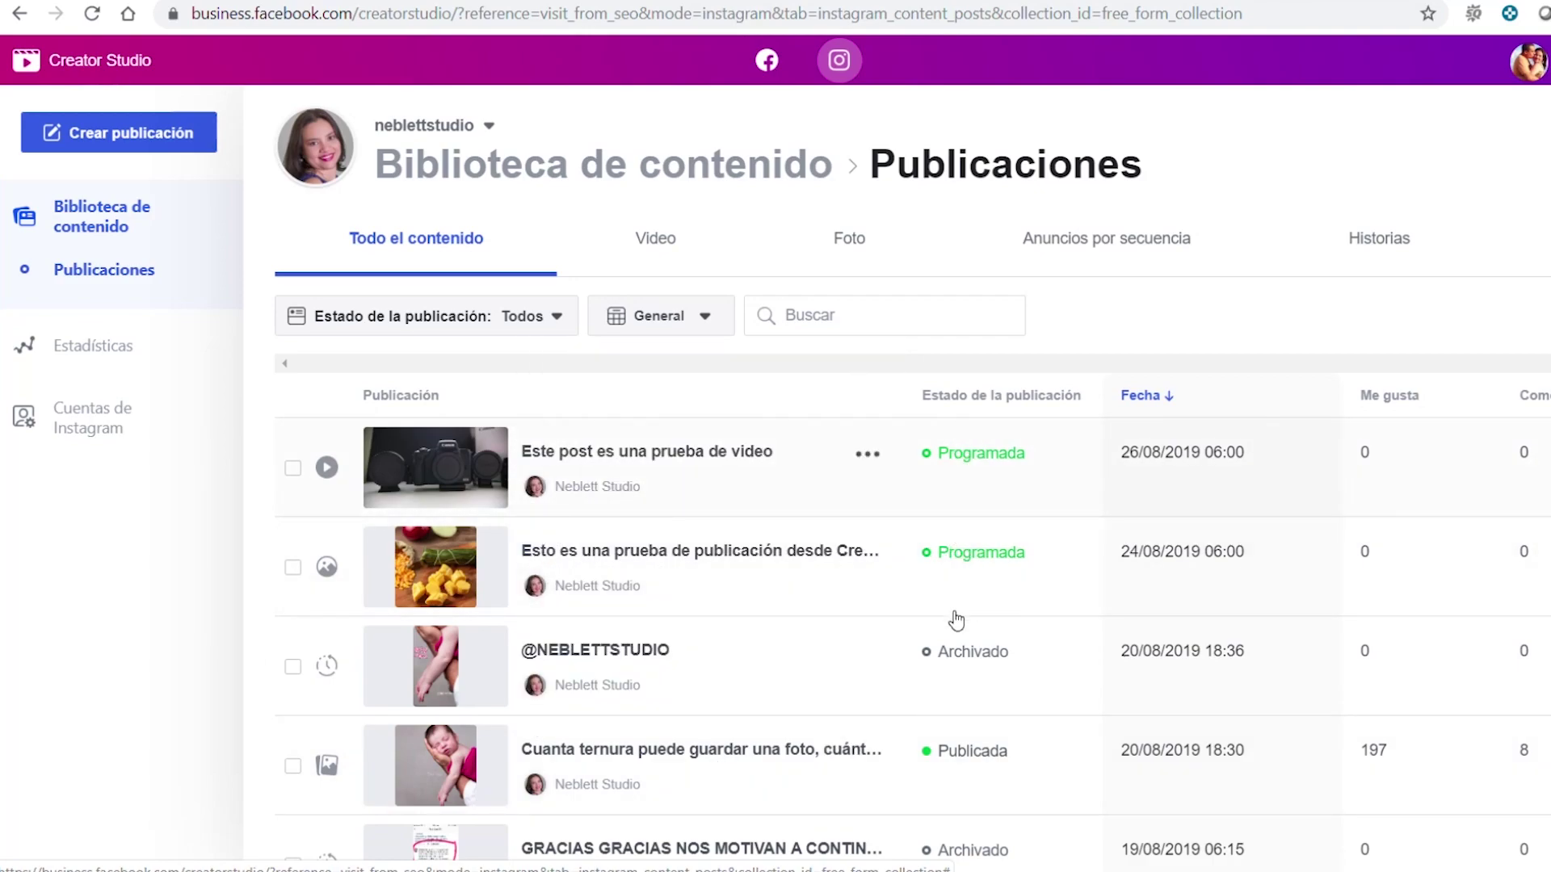
{"action": "left_click", "coordinate": [757, 577]}
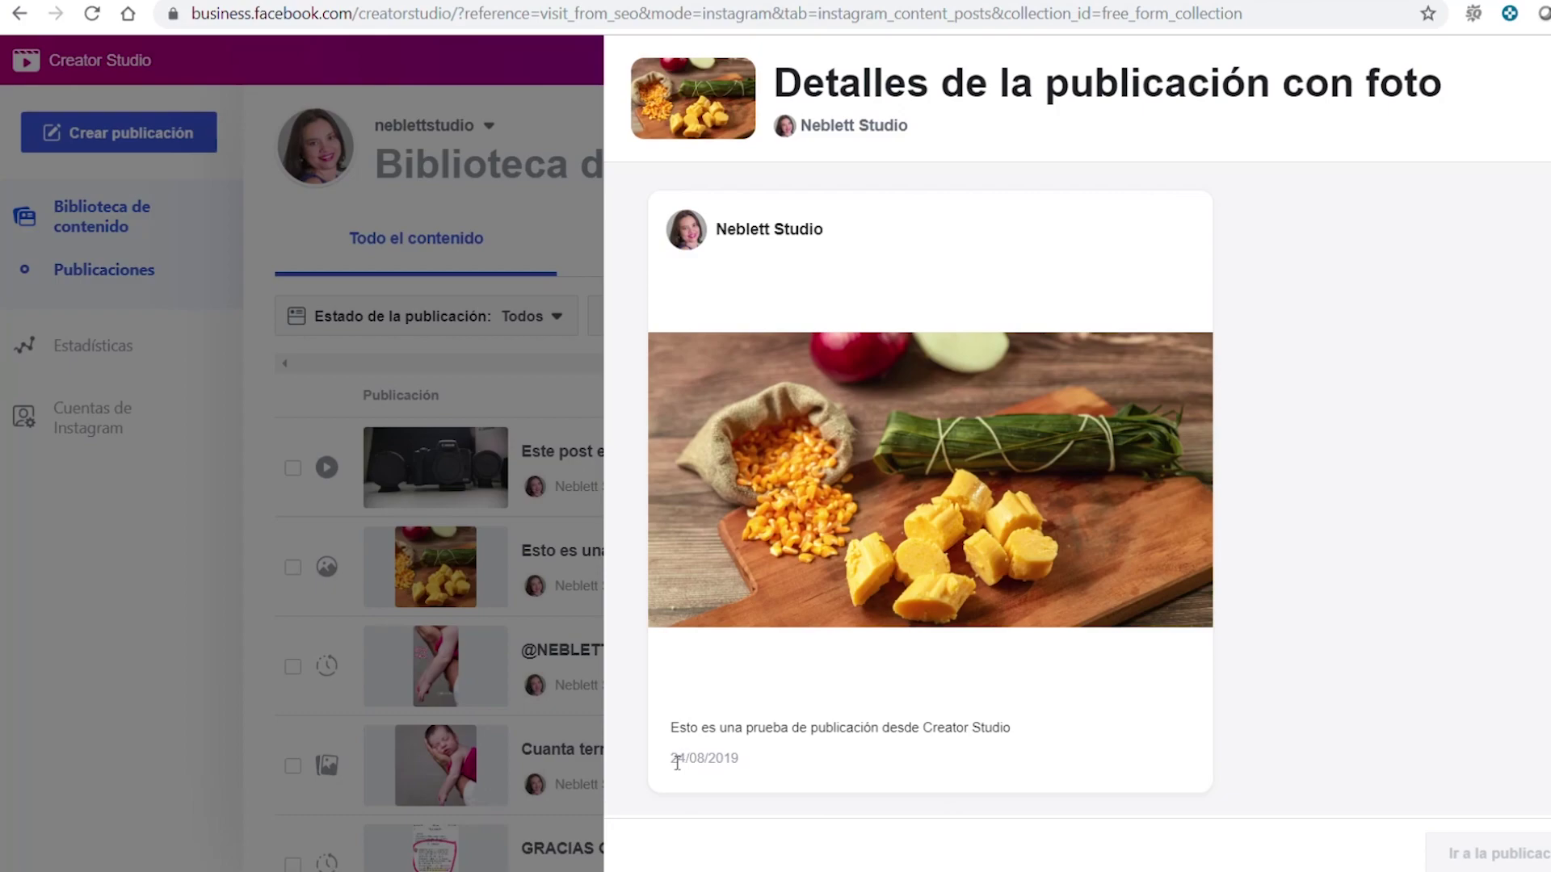
{"action": "left_click_drag", "start_coordinate": [677, 763], "coordinate": [737, 763]}
{"action": "left_click", "coordinate": [735, 763]}
{"action": "key", "text": "Escape"}
- Check the date in the details of the scheduled post "Este post es una prueba de video", then close them
{"action": "left_click", "coordinate": [739, 483]}
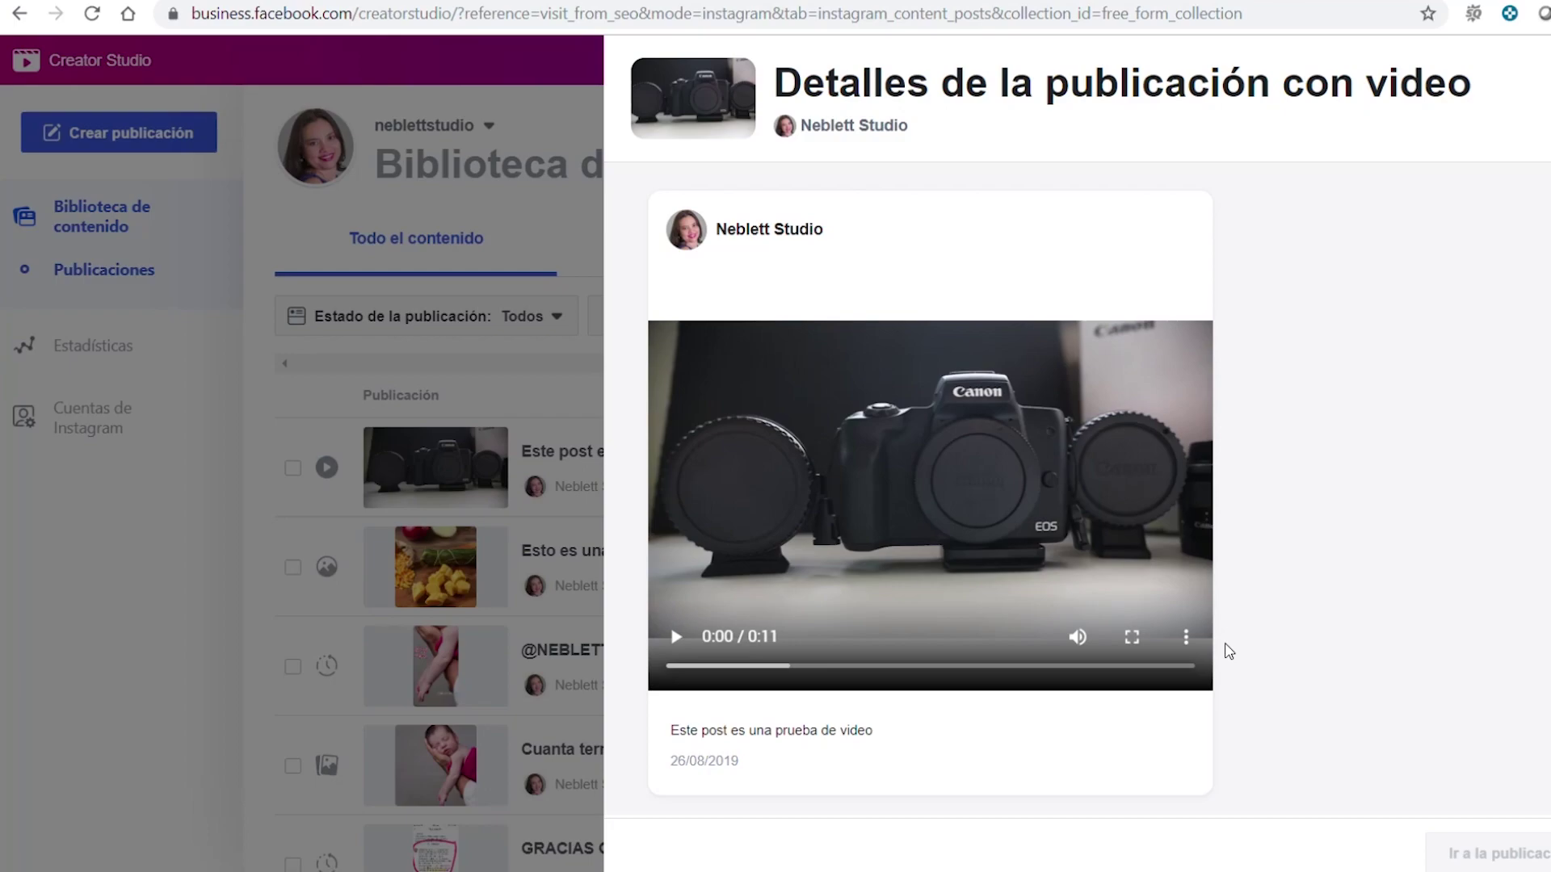
{"action": "left_click_drag", "start_coordinate": [760, 767], "coordinate": [668, 768]}
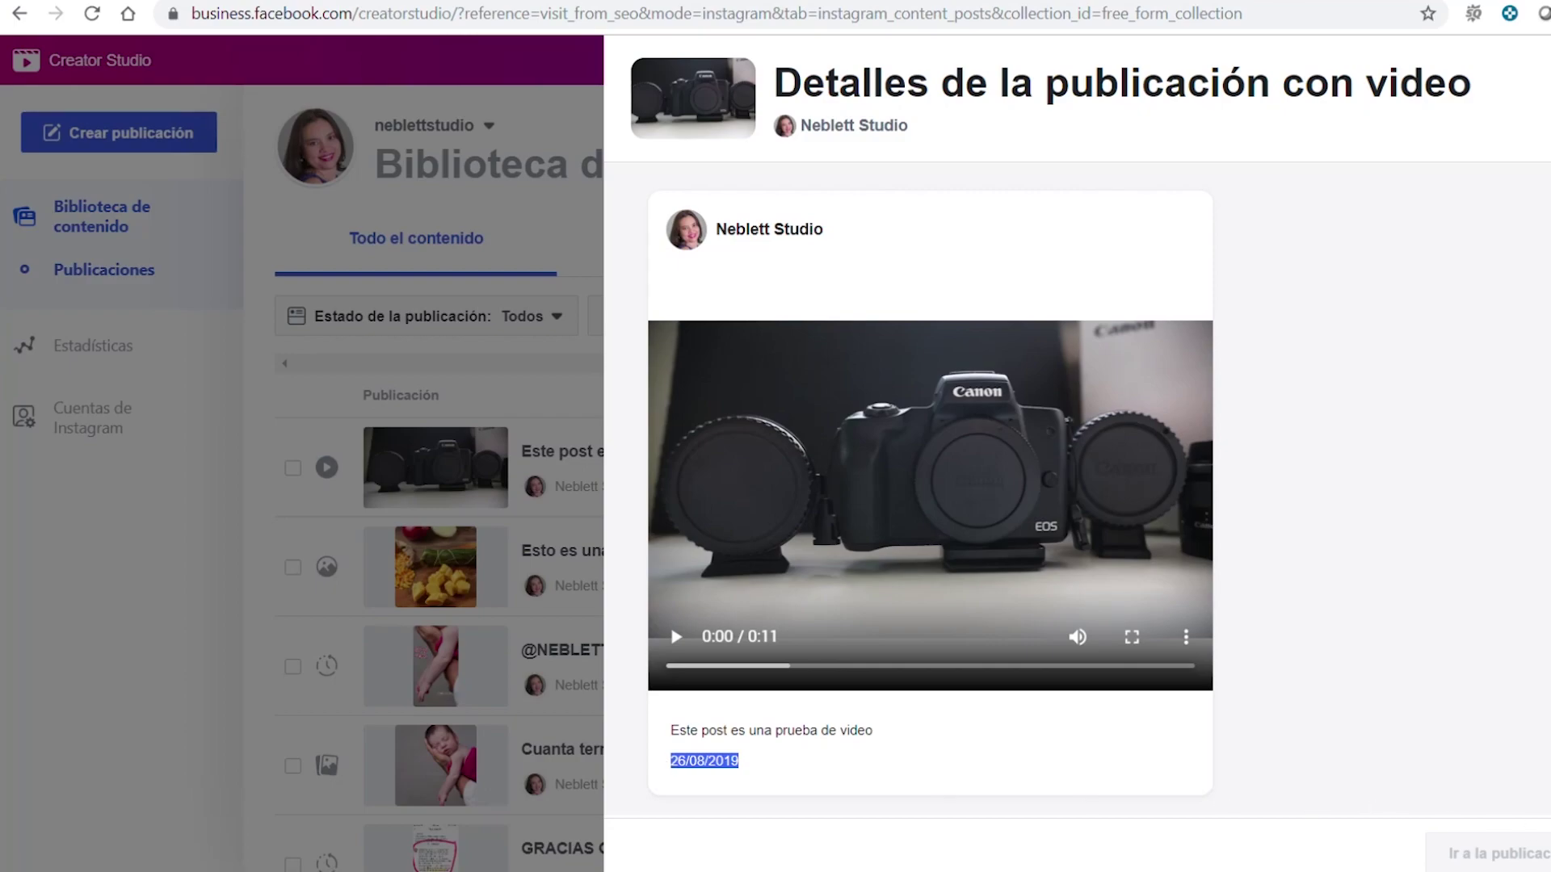
{"action": "key", "text": "Escape"}
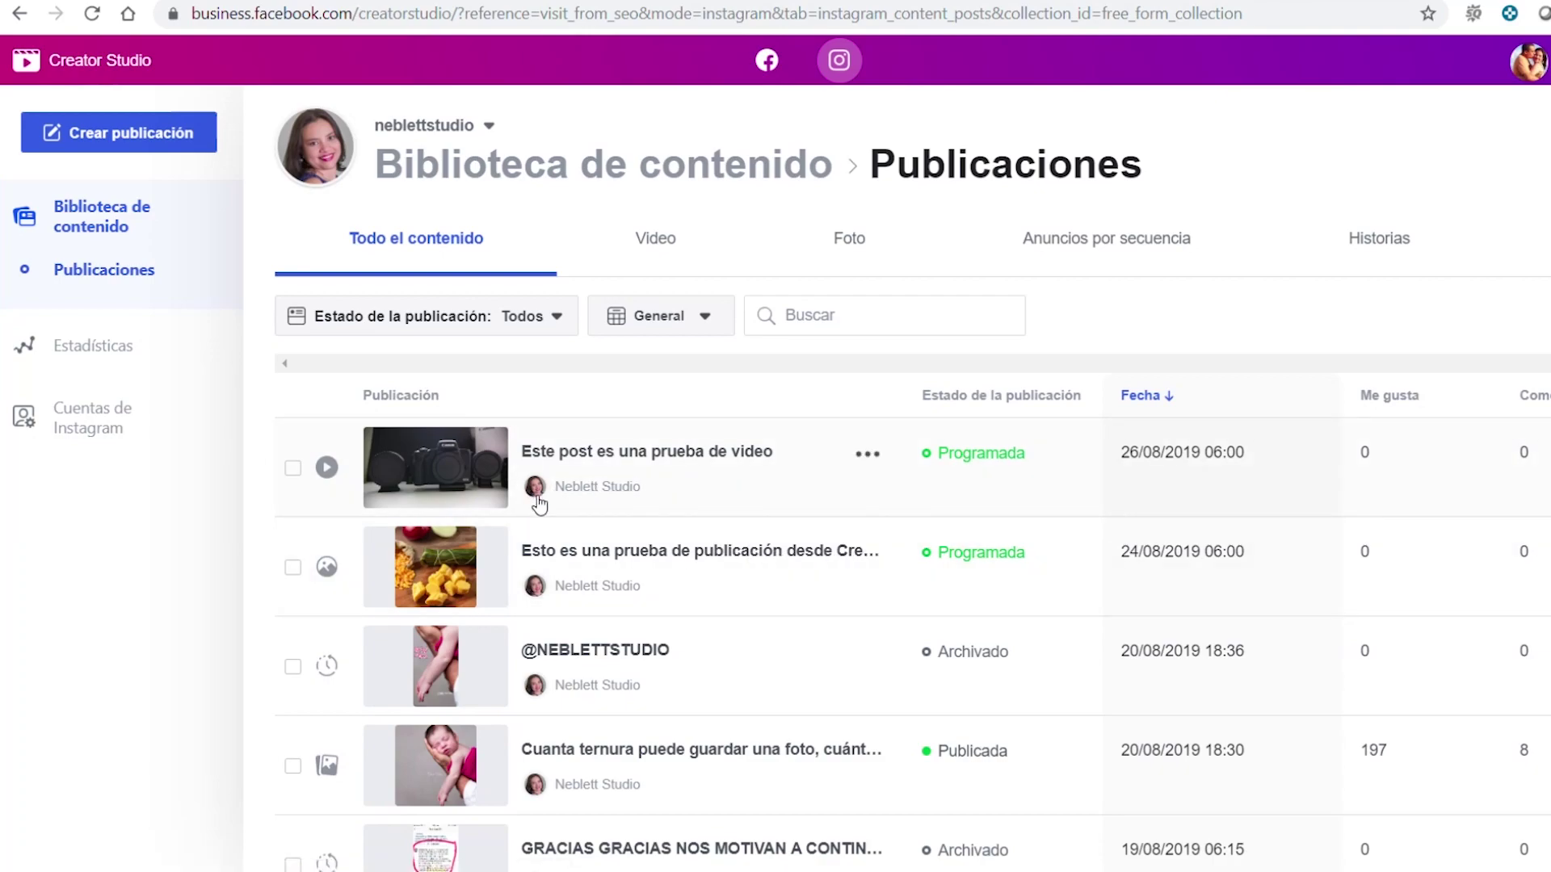
- Examine the Instagram account's activity statistics, including the actions taken and the daily reach in the Cuentas alcanzadas chart
{"action": "left_click", "coordinate": [97, 349]}
{"action": "scroll", "coordinate": [520, 461], "scroll_direction": "down", "scroll_amount": 5}
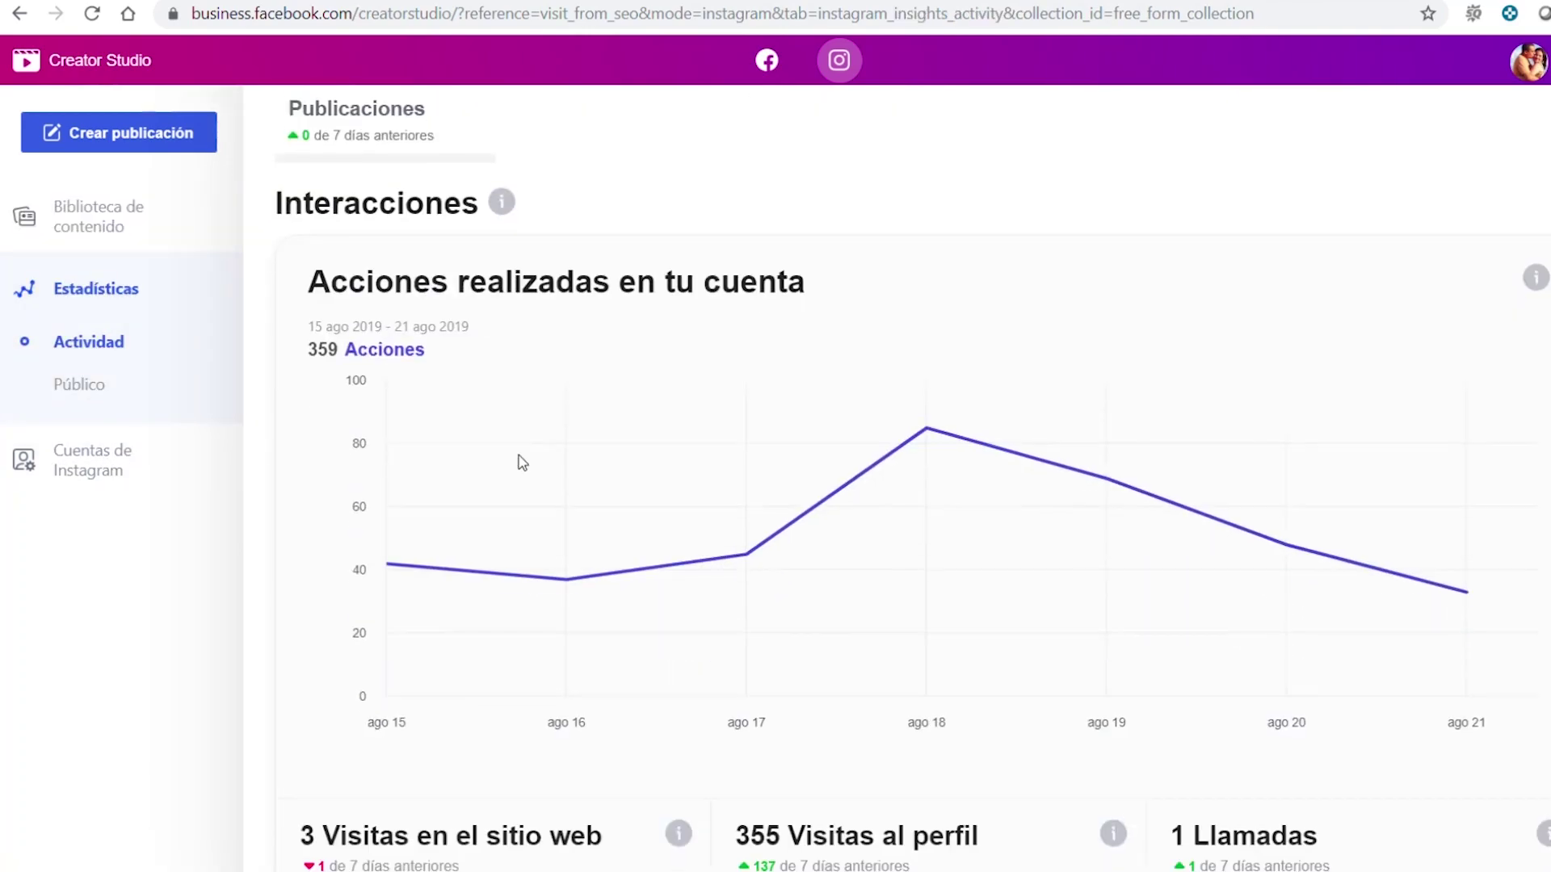
{"action": "scroll", "coordinate": [520, 461], "scroll_direction": "down", "scroll_amount": 8}
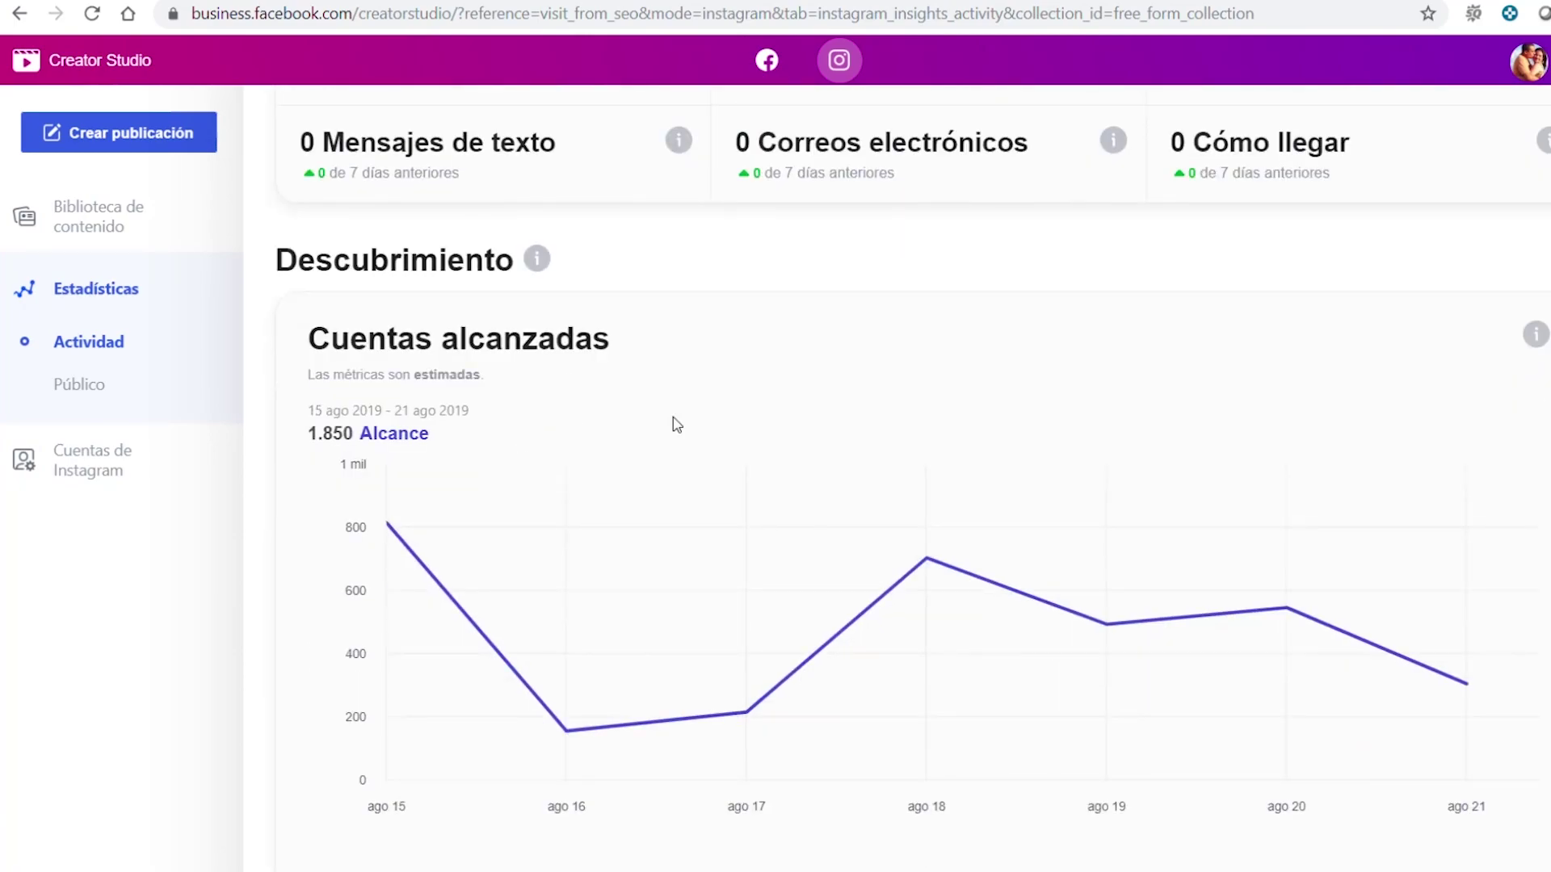
{"action": "scroll", "coordinate": [791, 428], "scroll_direction": "down", "scroll_amount": 2}
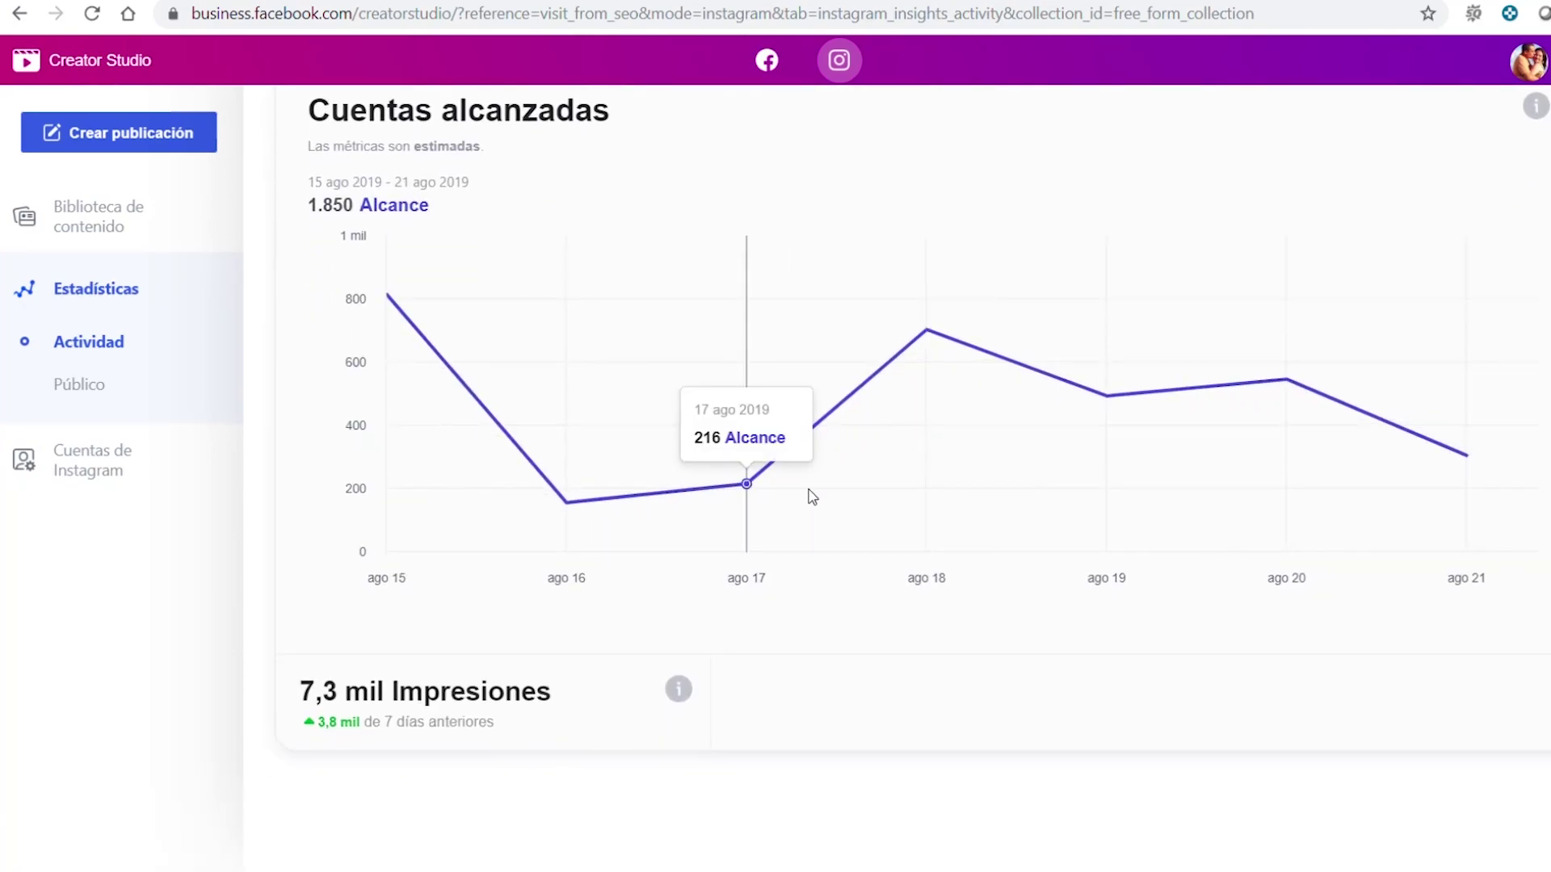
{"action": "mouse_move", "coordinate": [925, 341]}
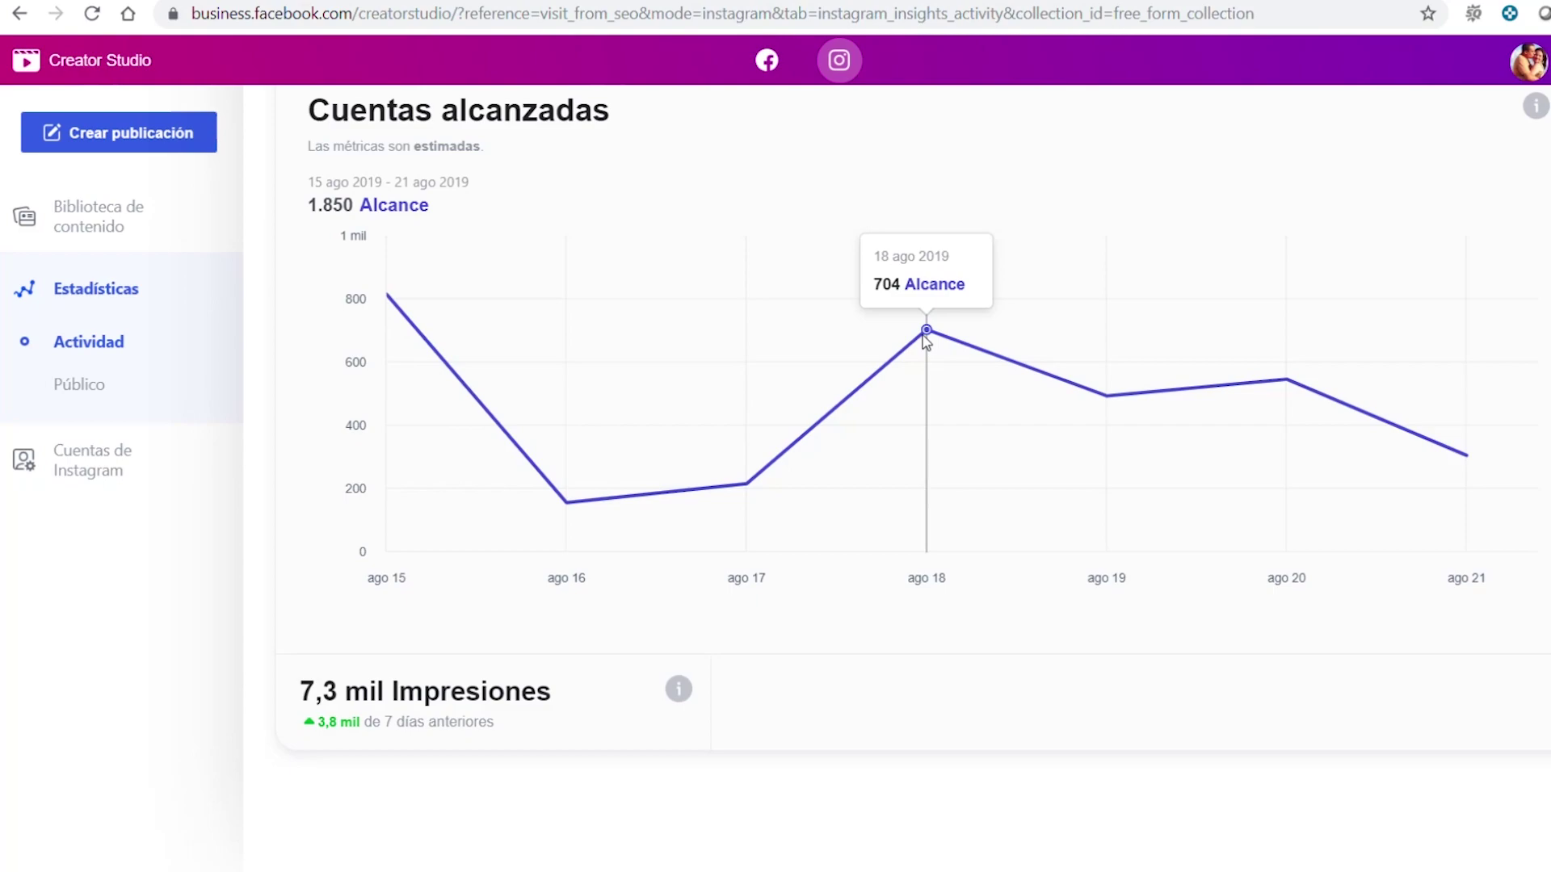
{"action": "mouse_move", "coordinate": [1104, 398]}
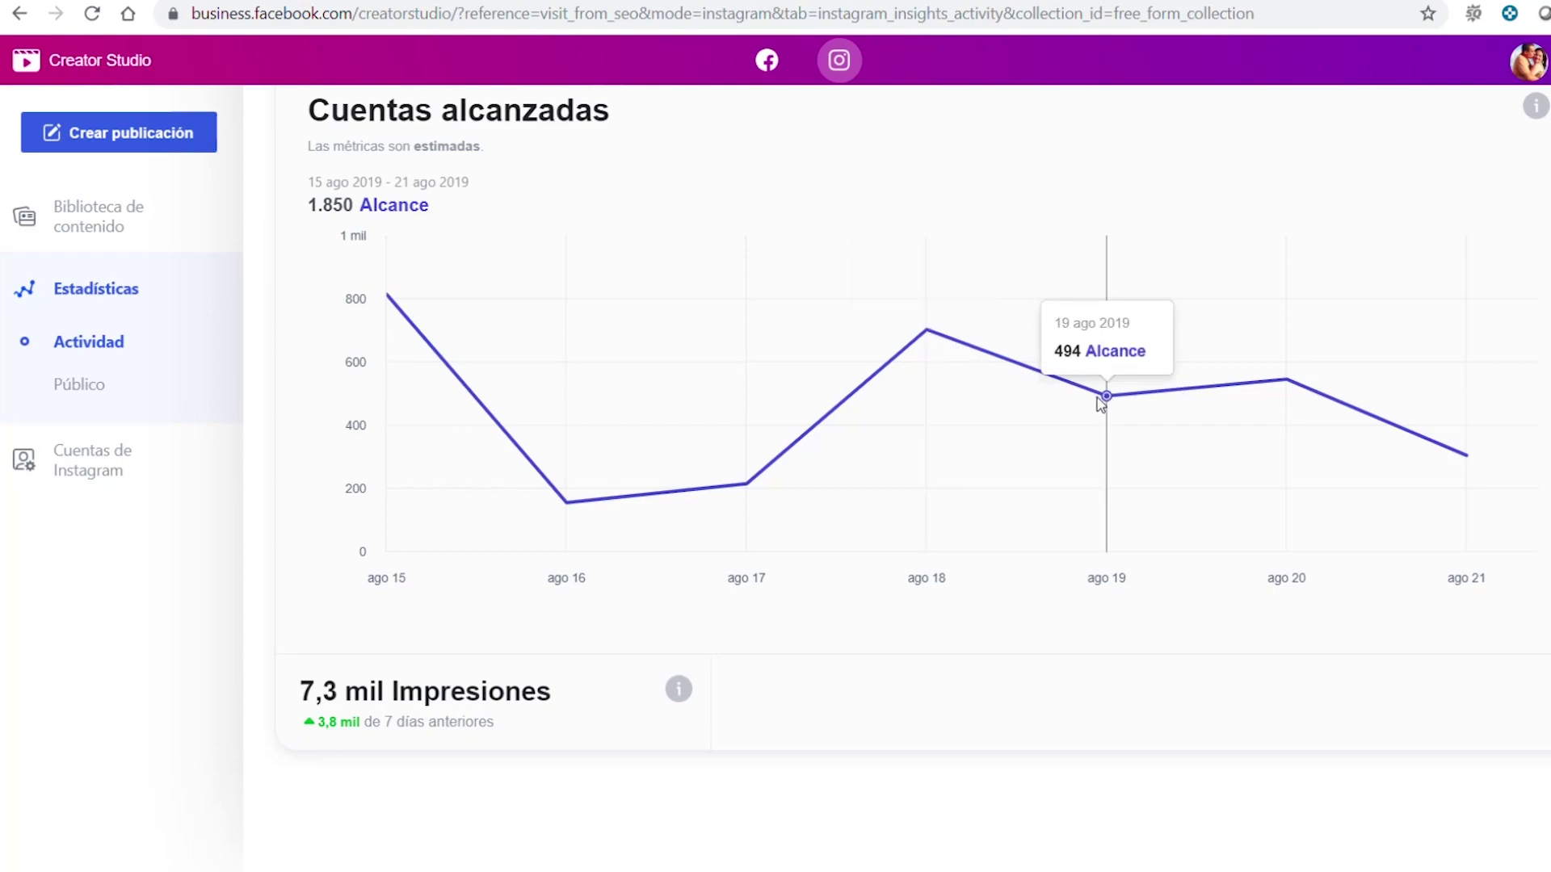
{"action": "mouse_move", "coordinate": [1334, 372]}
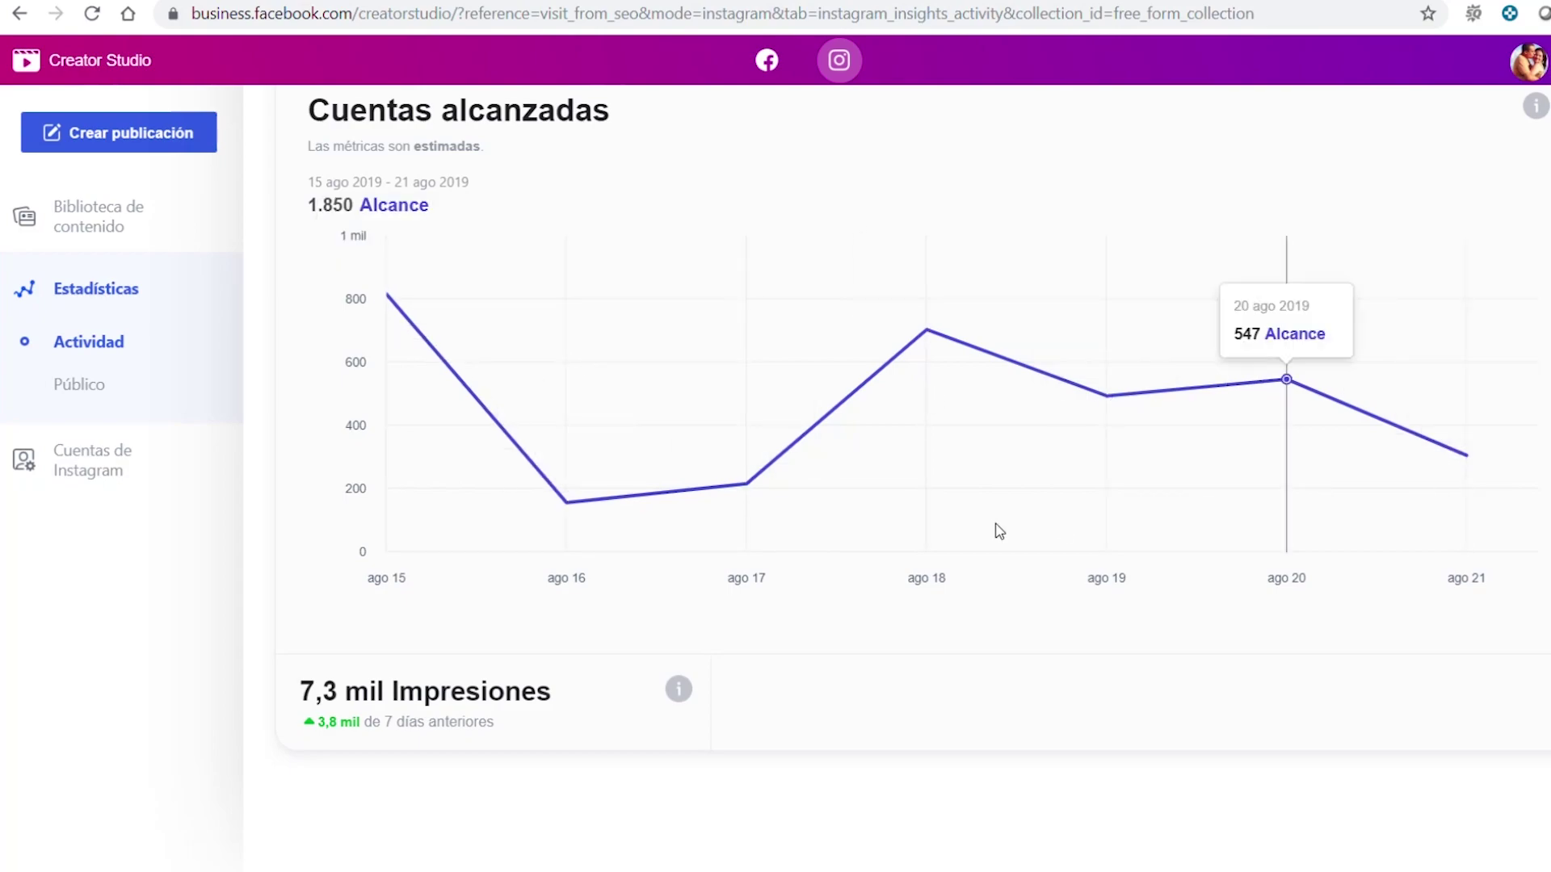
{"action": "mouse_move", "coordinate": [992, 530]}
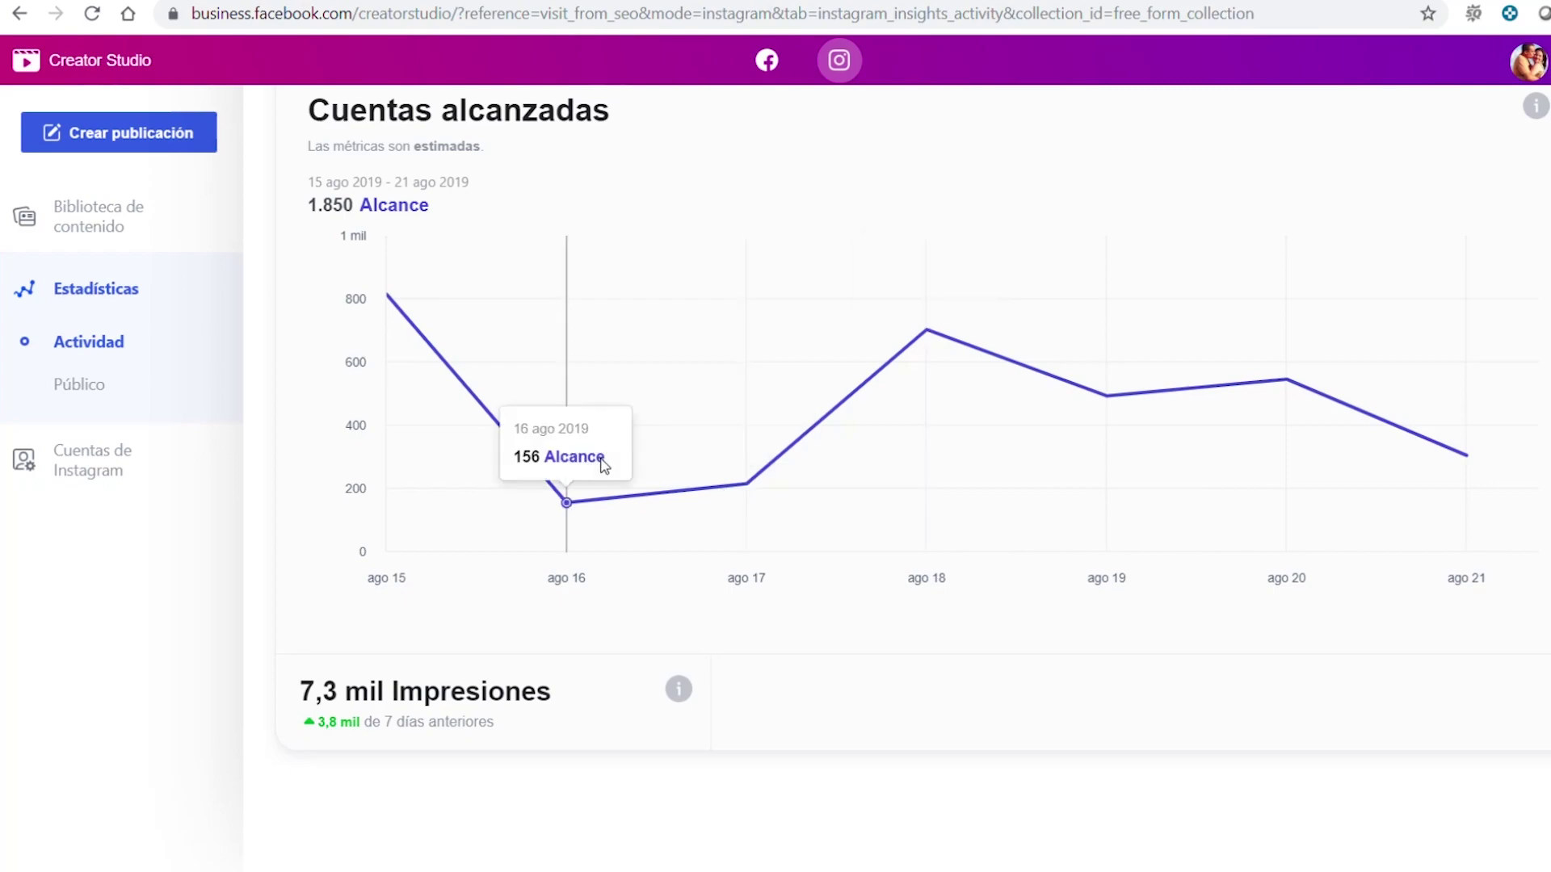
- Examine the Público statistics for followers' countries, cities, active days, age and sex, then return to the Actividad statistics
{"action": "left_click", "coordinate": [80, 396]}
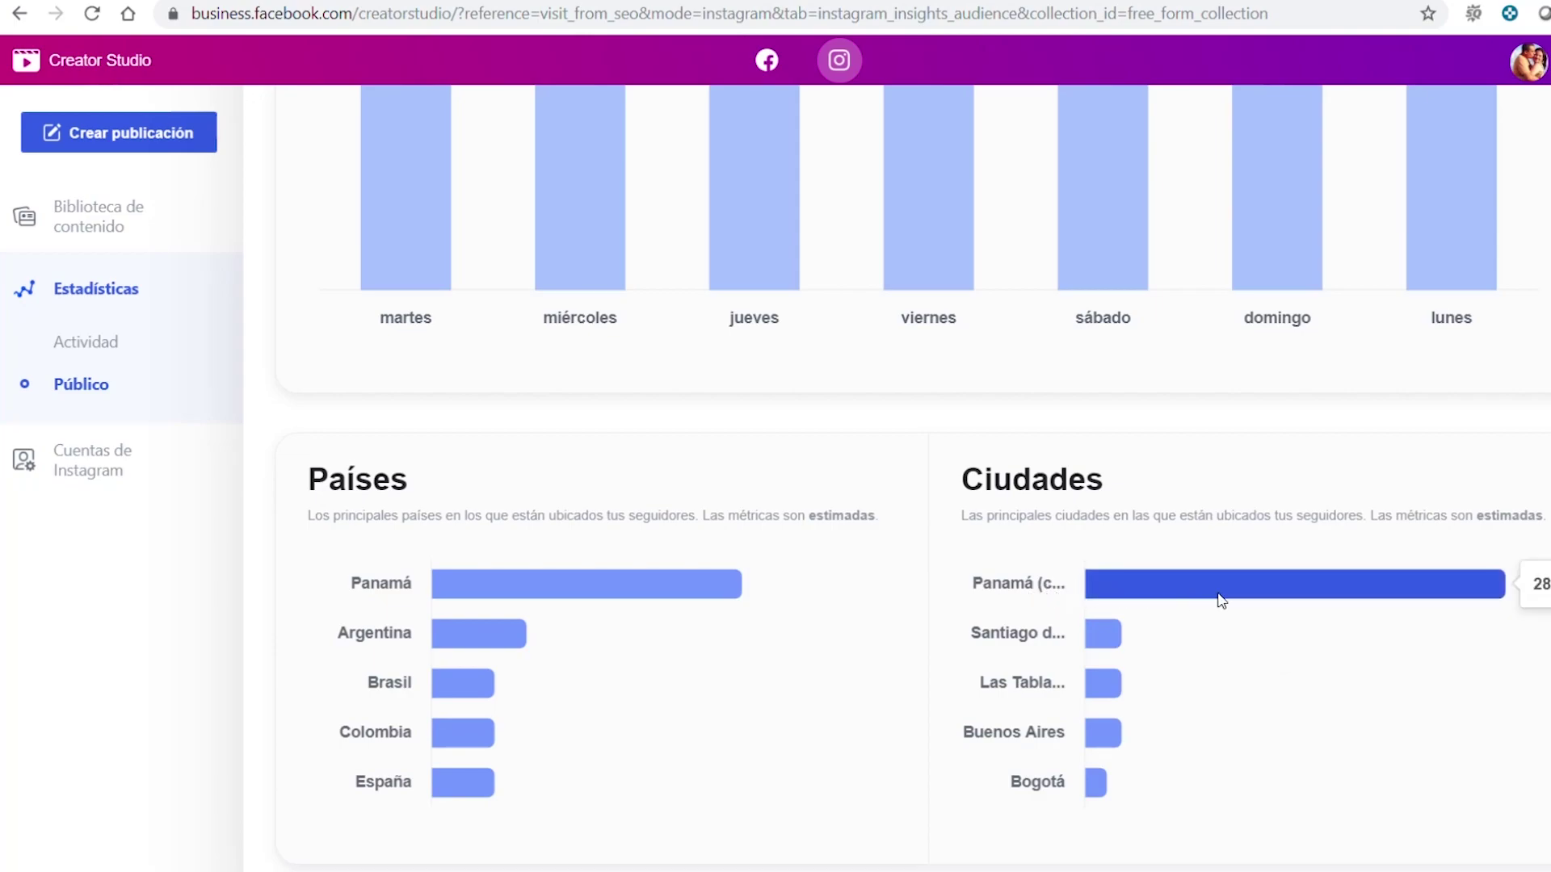
{"action": "mouse_move", "coordinate": [1104, 634]}
{"action": "mouse_move", "coordinate": [1152, 592]}
{"action": "scroll", "coordinate": [1152, 592], "scroll_direction": "up", "scroll_amount": 4}
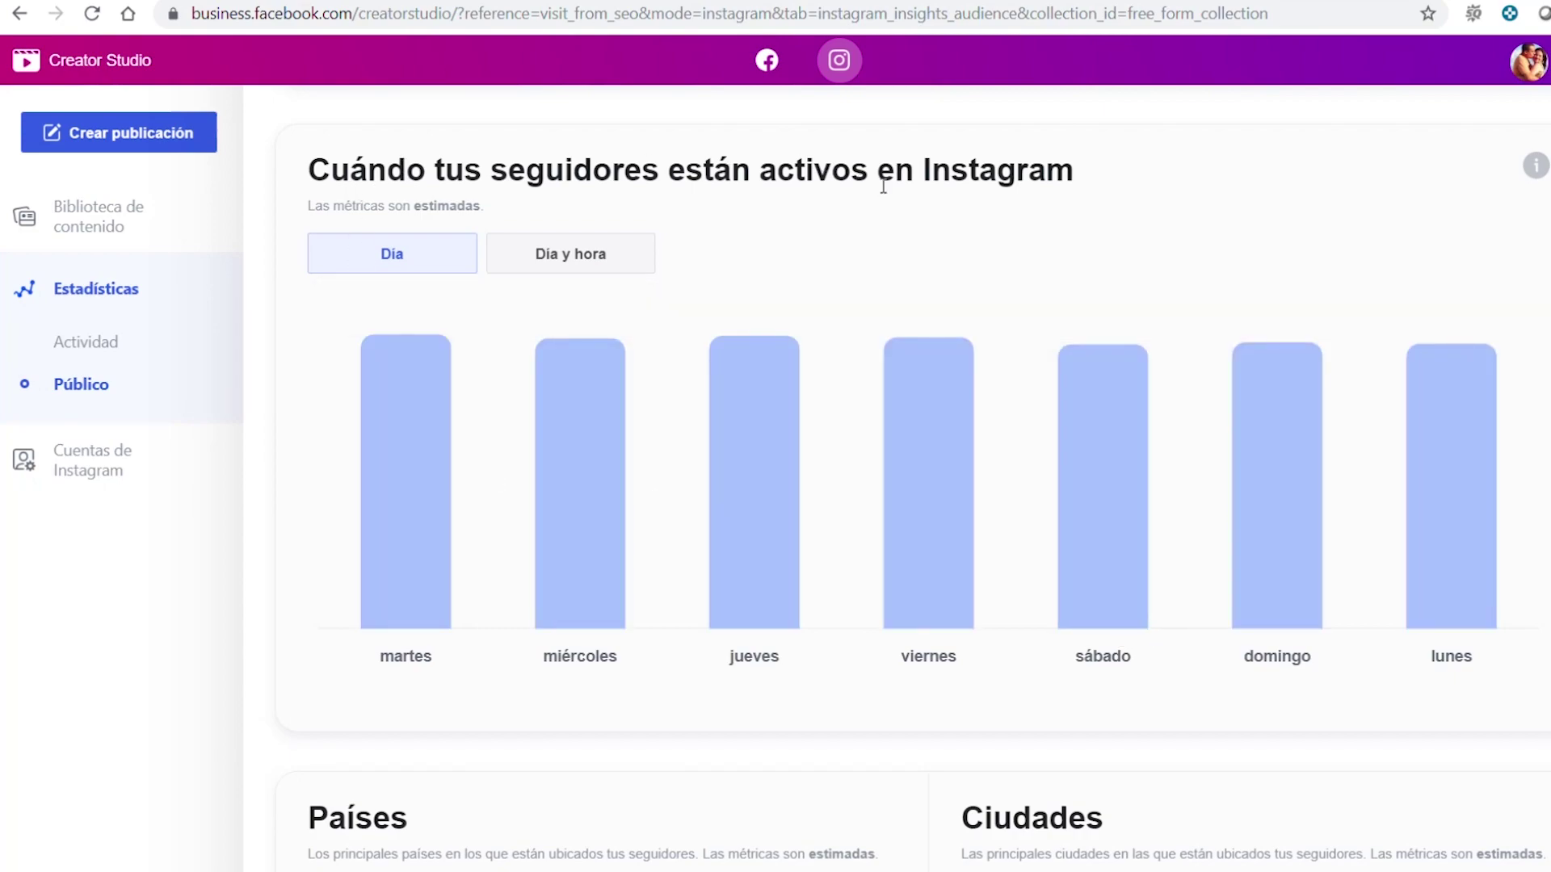
{"action": "scroll", "coordinate": [956, 275], "scroll_direction": "up", "scroll_amount": 2}
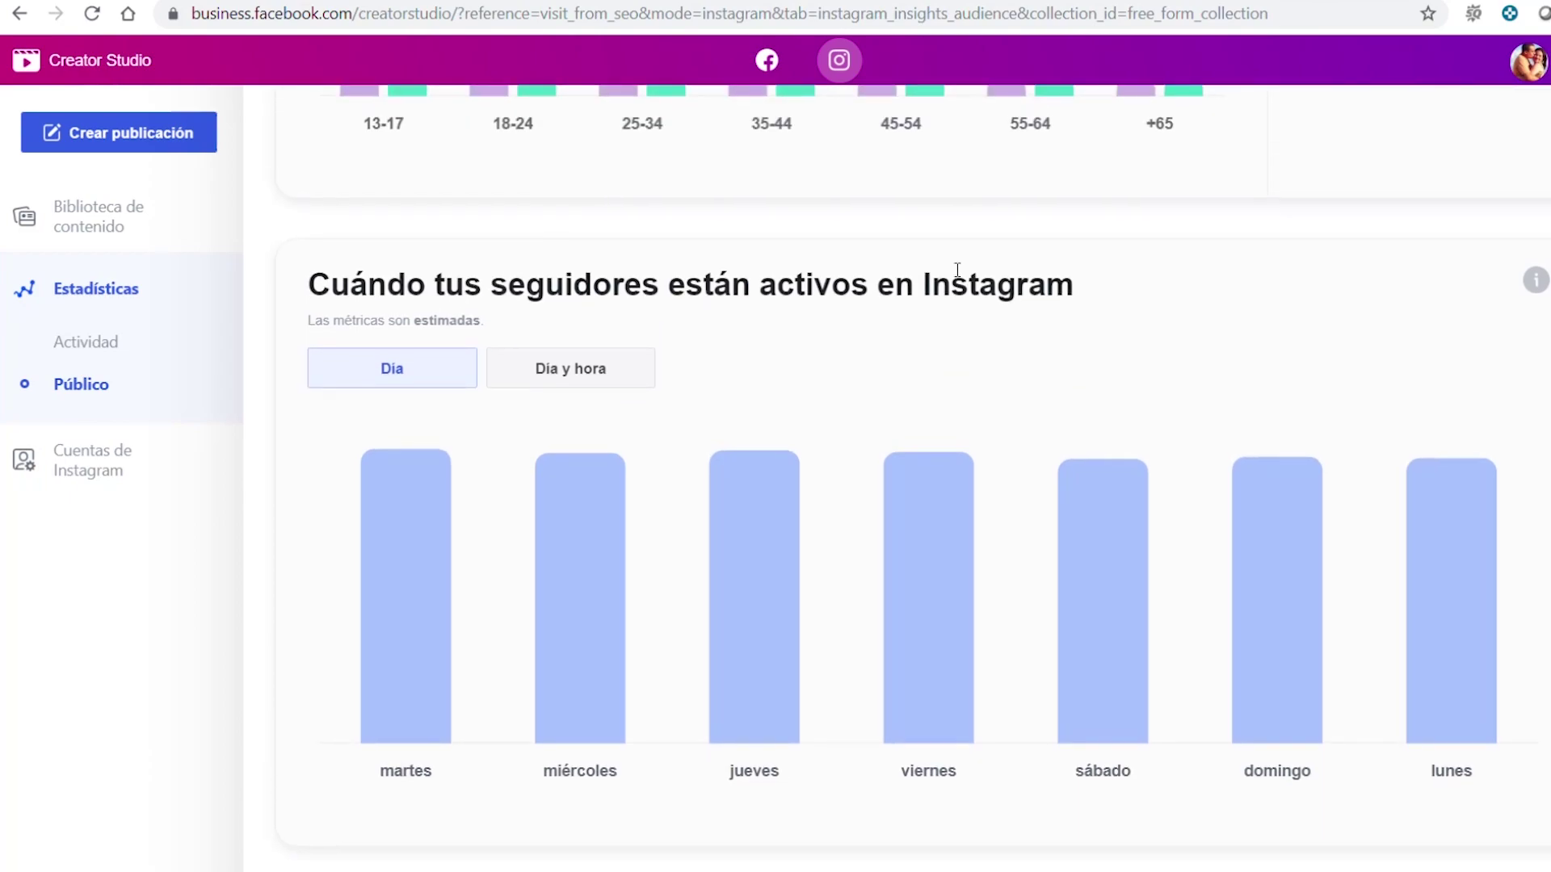
{"action": "scroll", "coordinate": [957, 271], "scroll_direction": "up", "scroll_amount": 5}
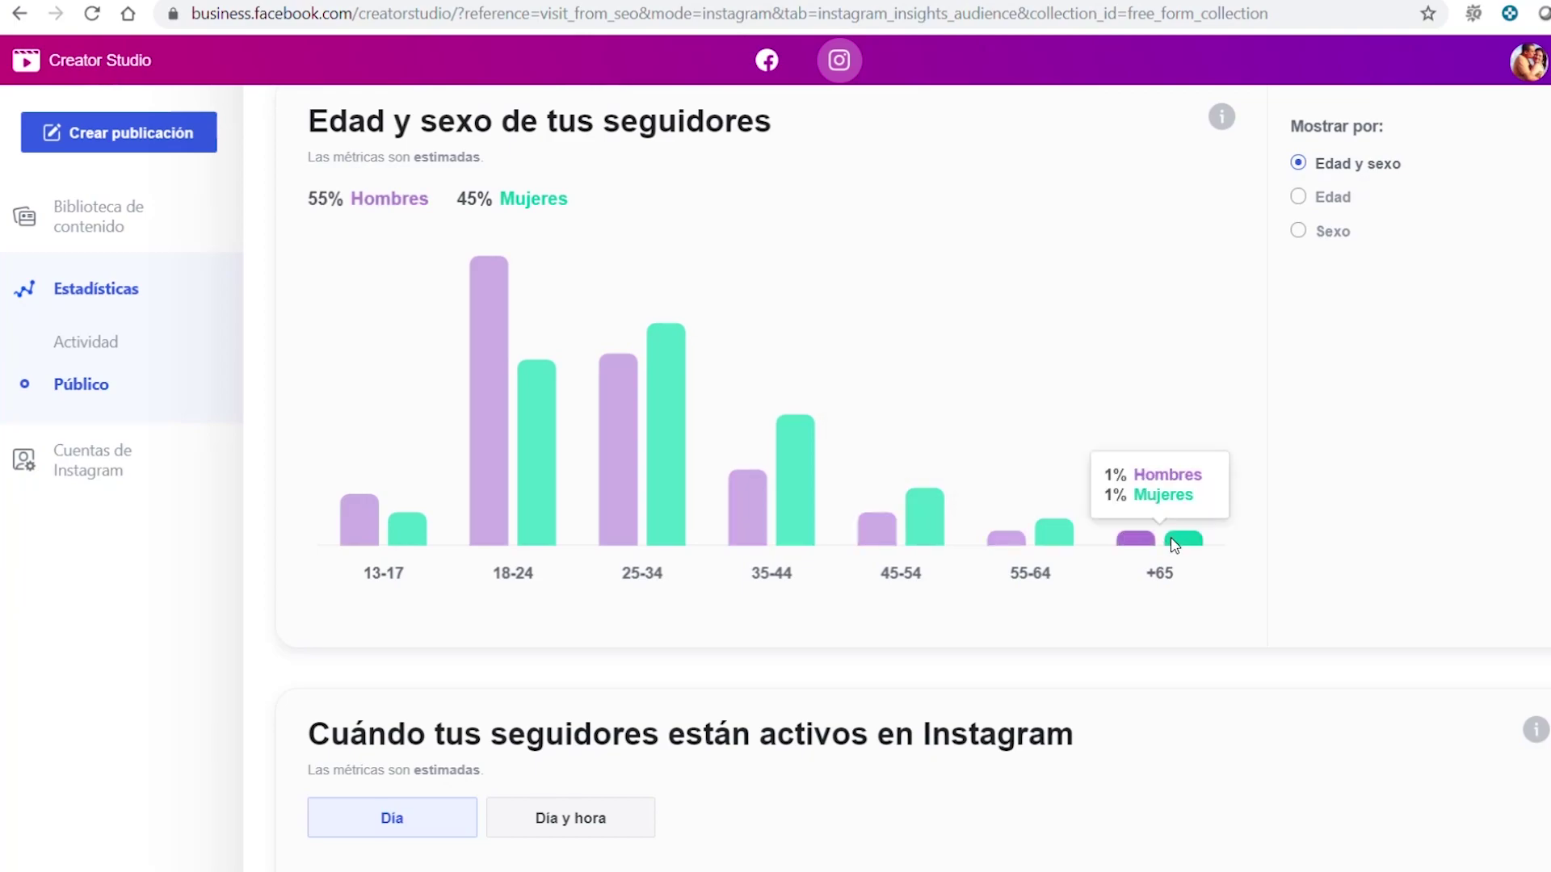
{"action": "scroll", "coordinate": [1113, 408], "scroll_direction": "up", "scroll_amount": 4}
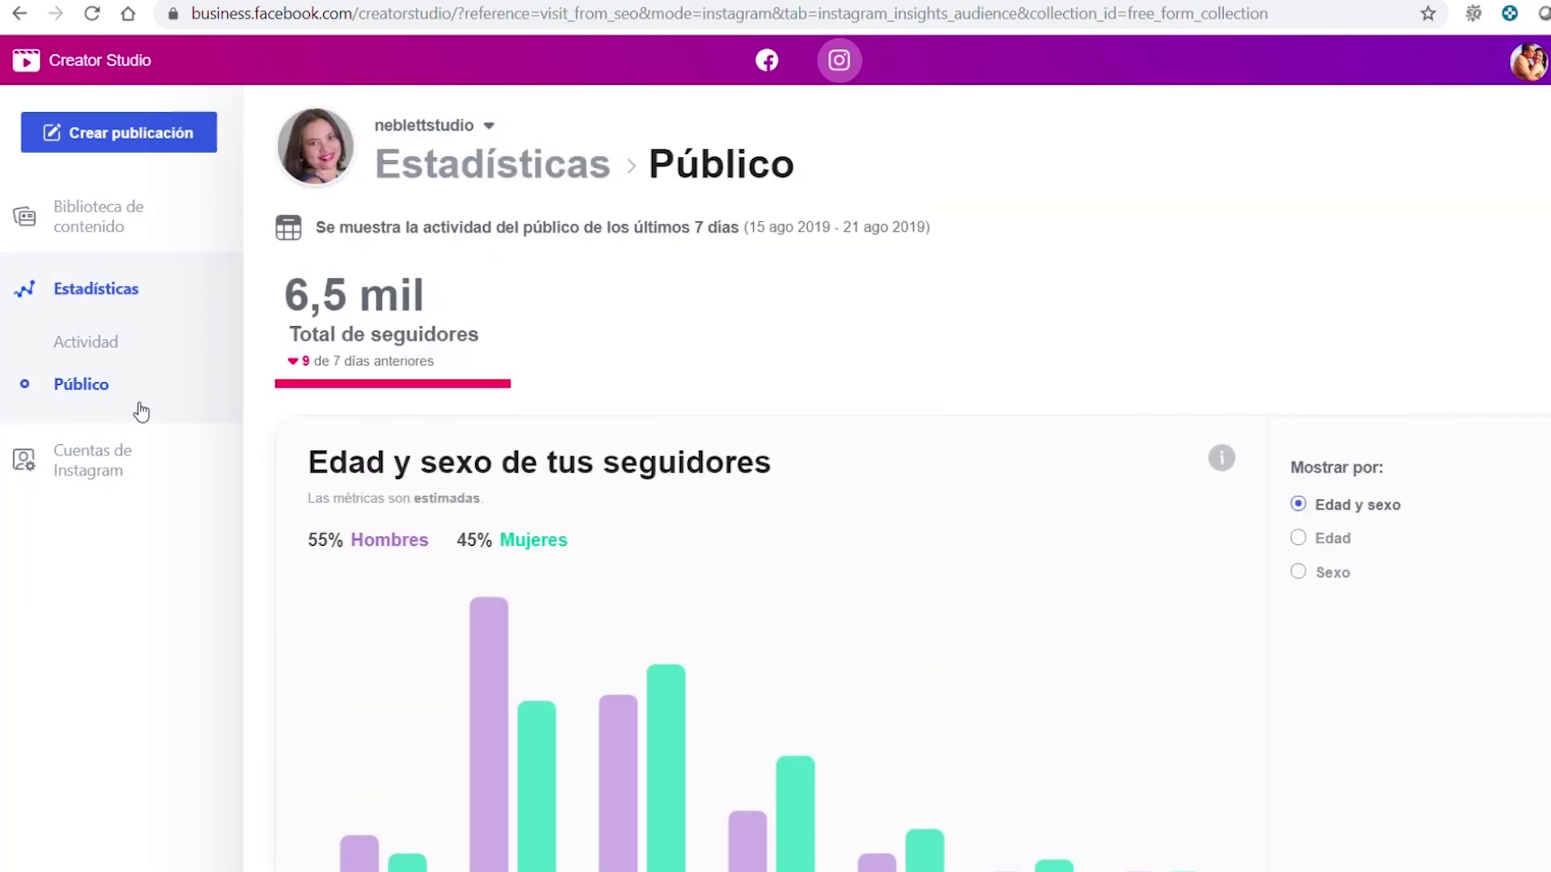
{"action": "key", "text": "alt+Left"}
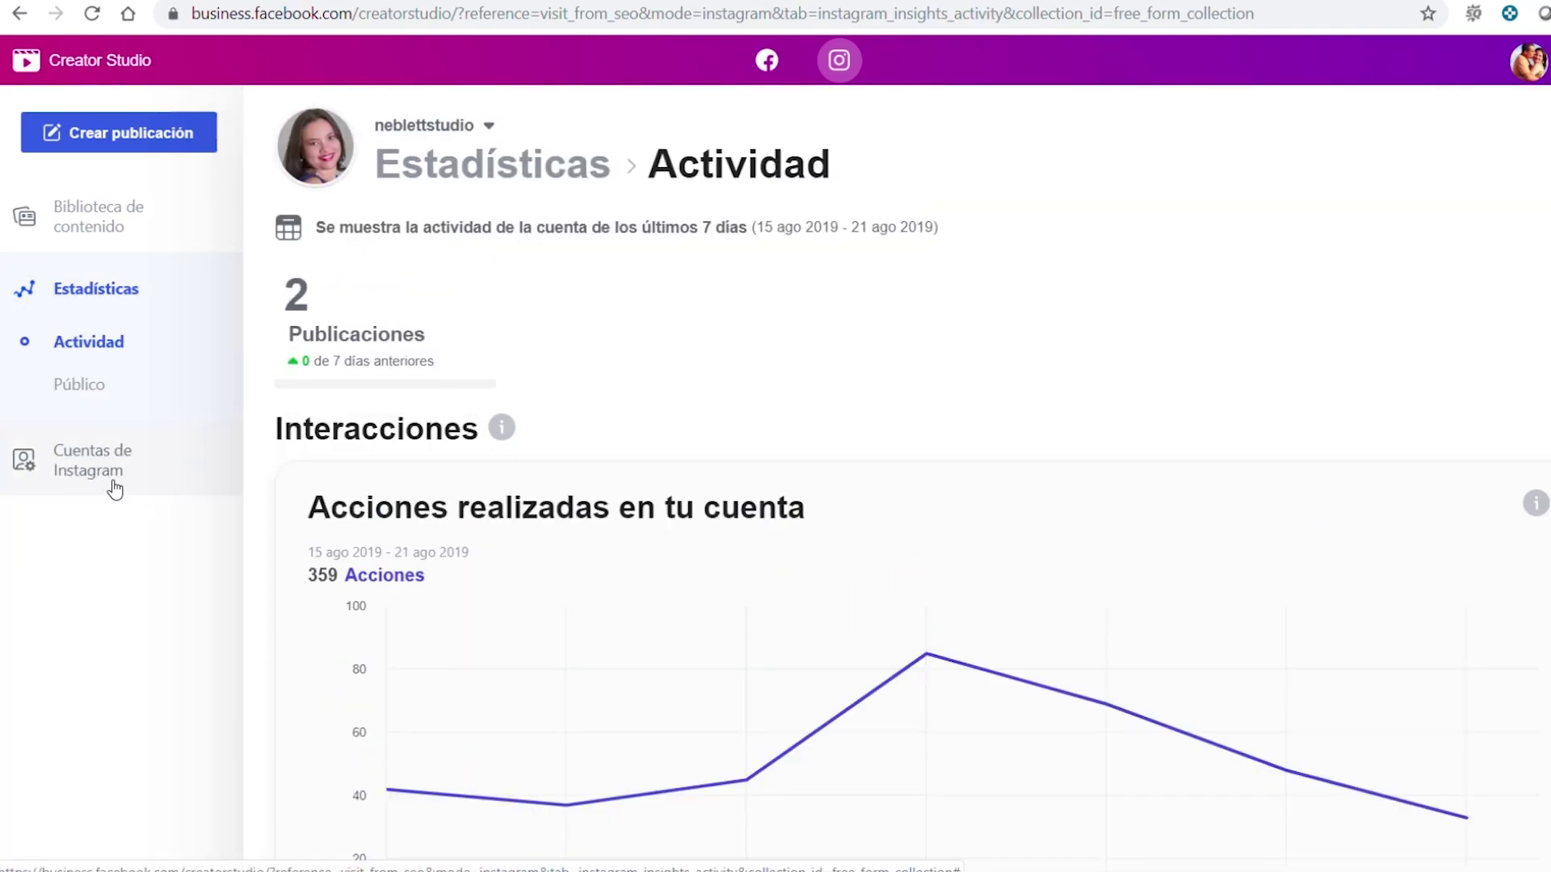
- Return to the content library and start a new IGTV post for the connected Instagram account
{"action": "left_click", "coordinate": [85, 214]}
{"action": "left_click", "coordinate": [132, 150]}
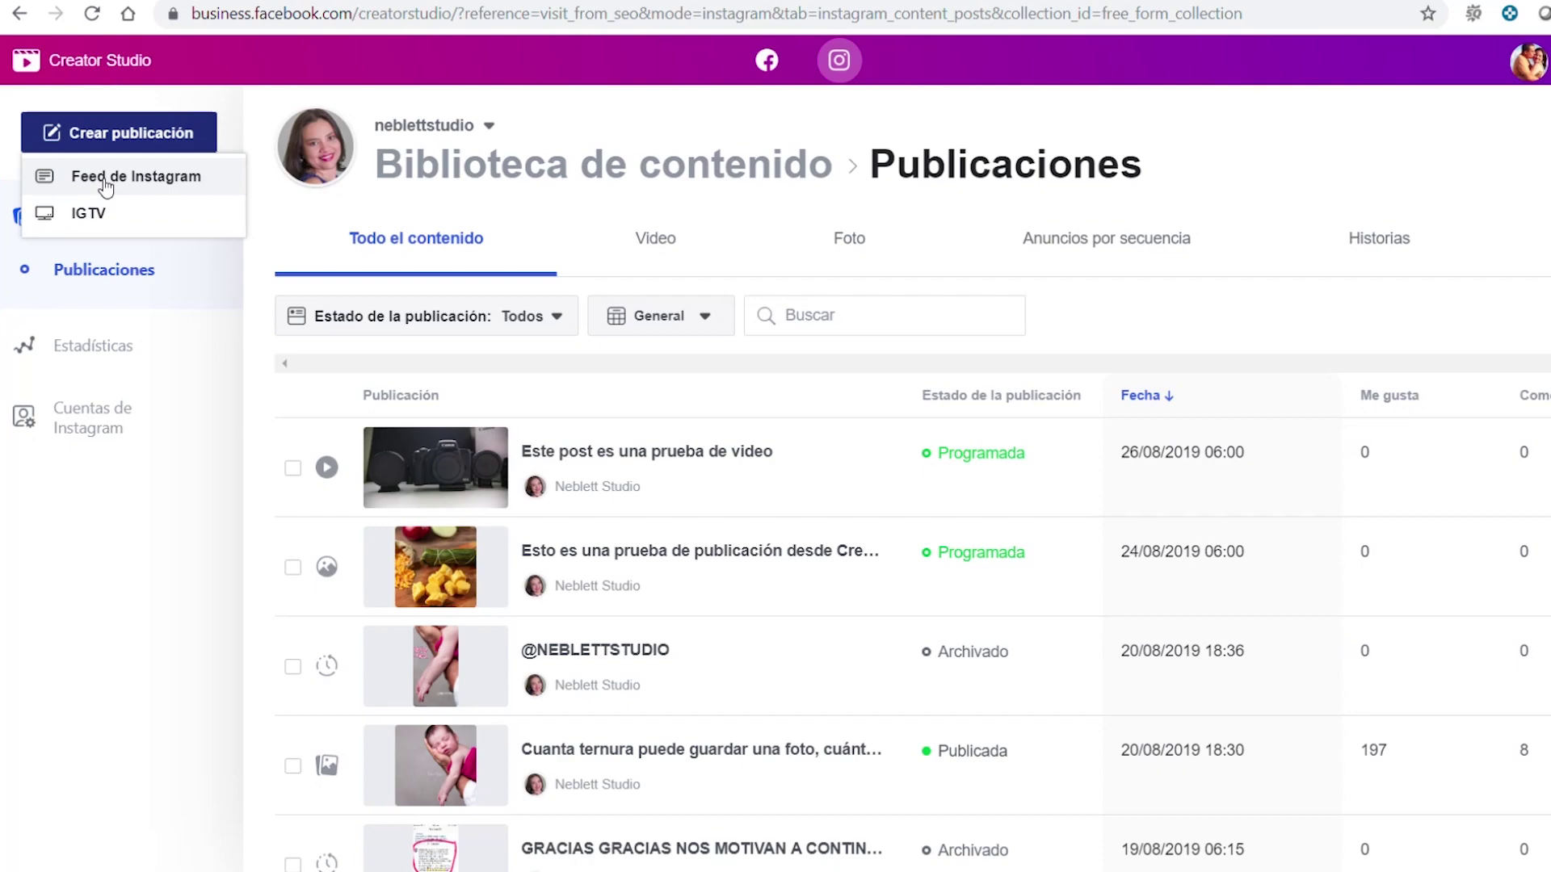
{"action": "left_click", "coordinate": [103, 226]}
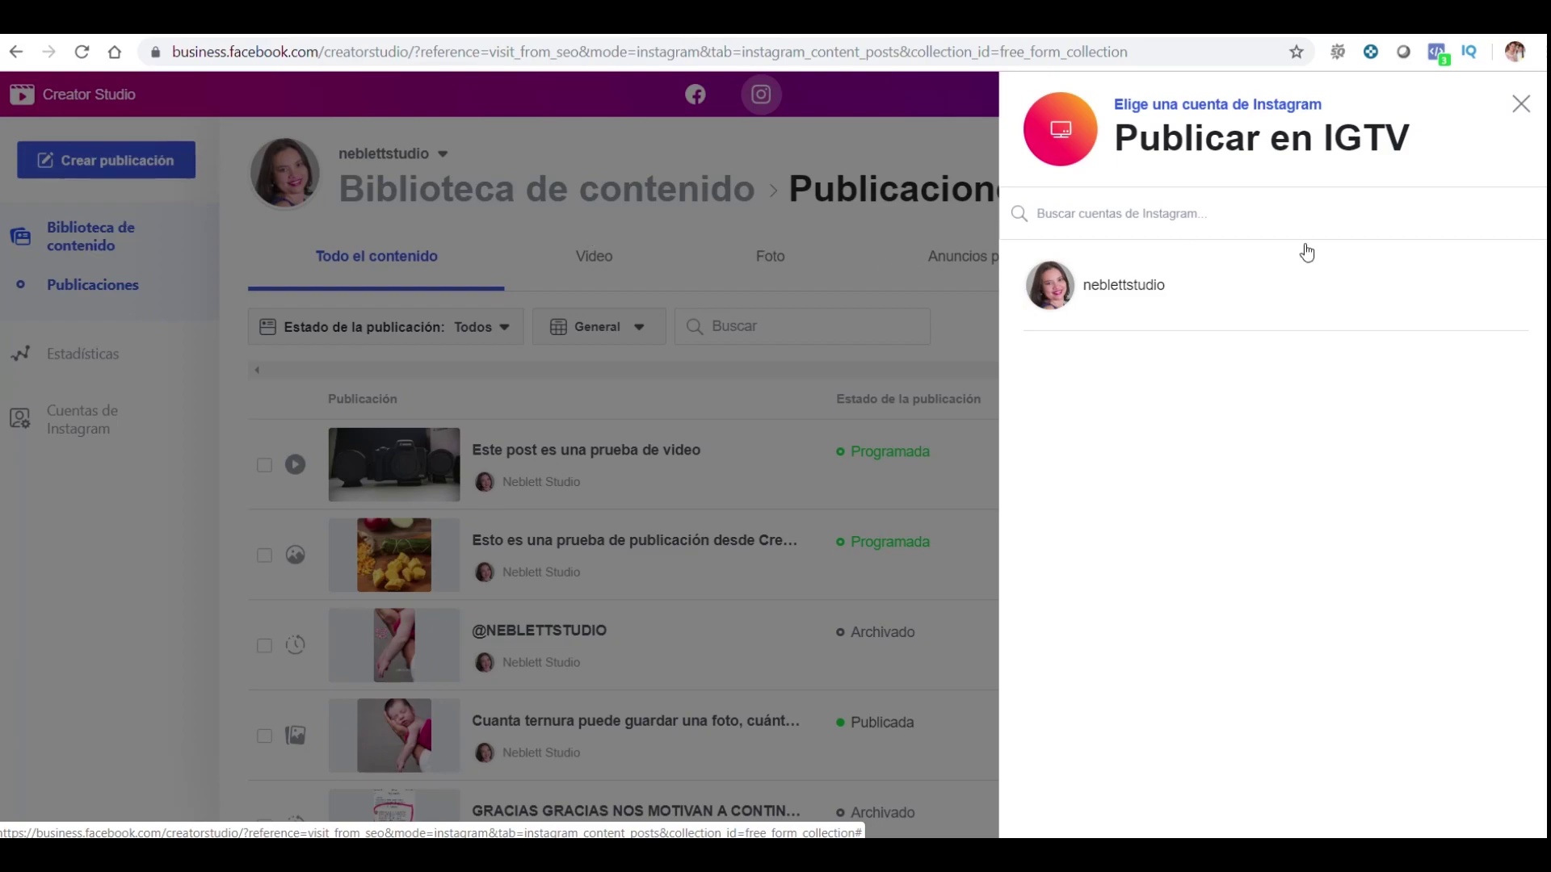
{"action": "left_click", "coordinate": [1168, 299]}
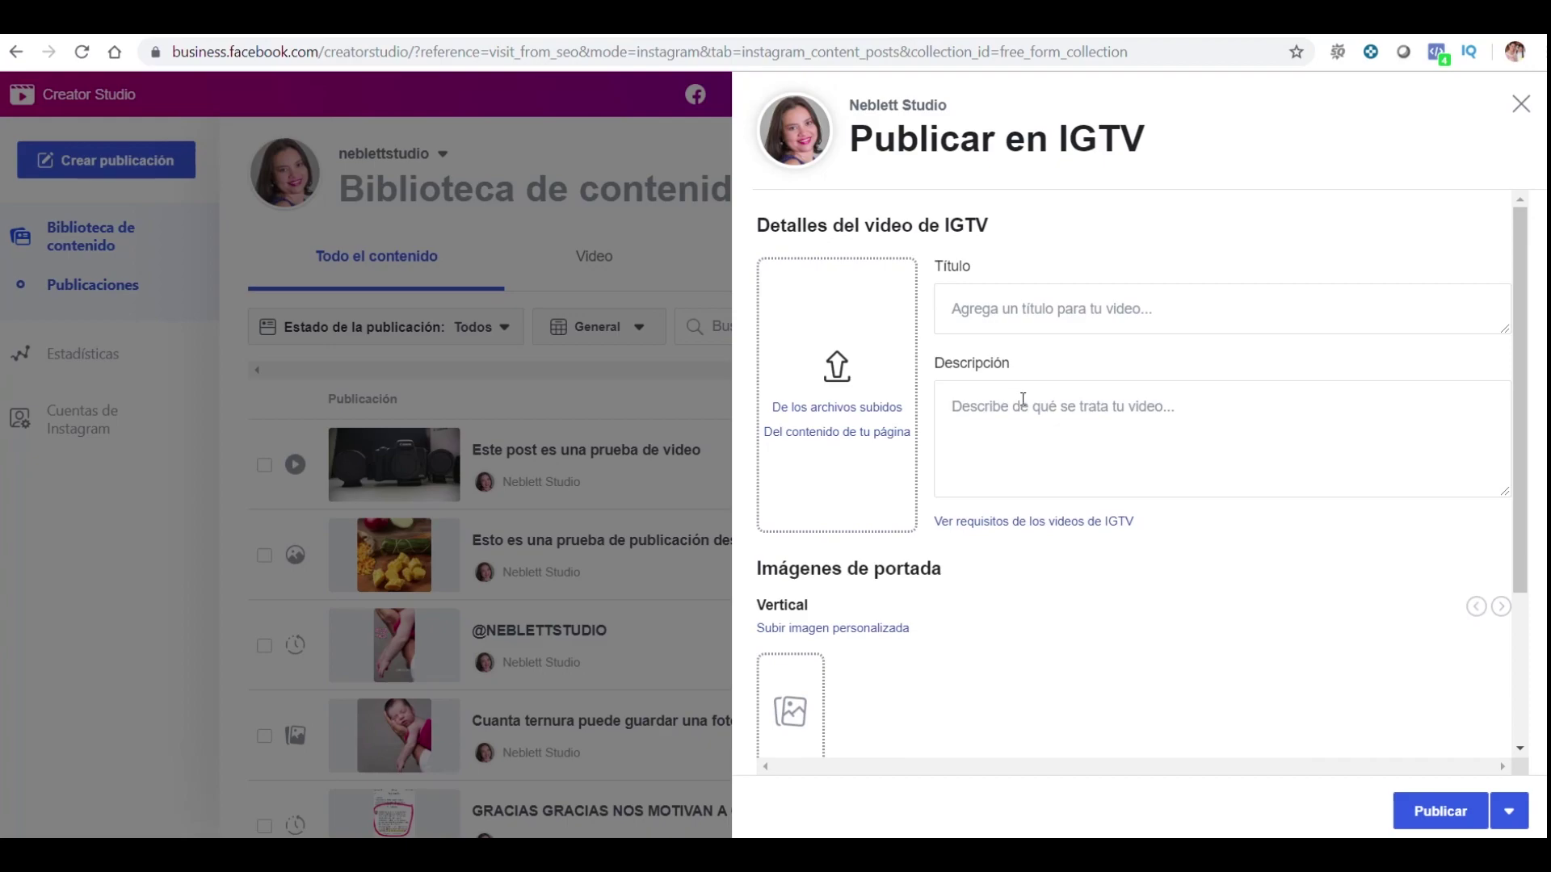
- Review the title, description, cover image and placement options in the IGTV post form
{"action": "left_click", "coordinate": [1028, 309]}
{"action": "left_click", "coordinate": [1022, 413]}
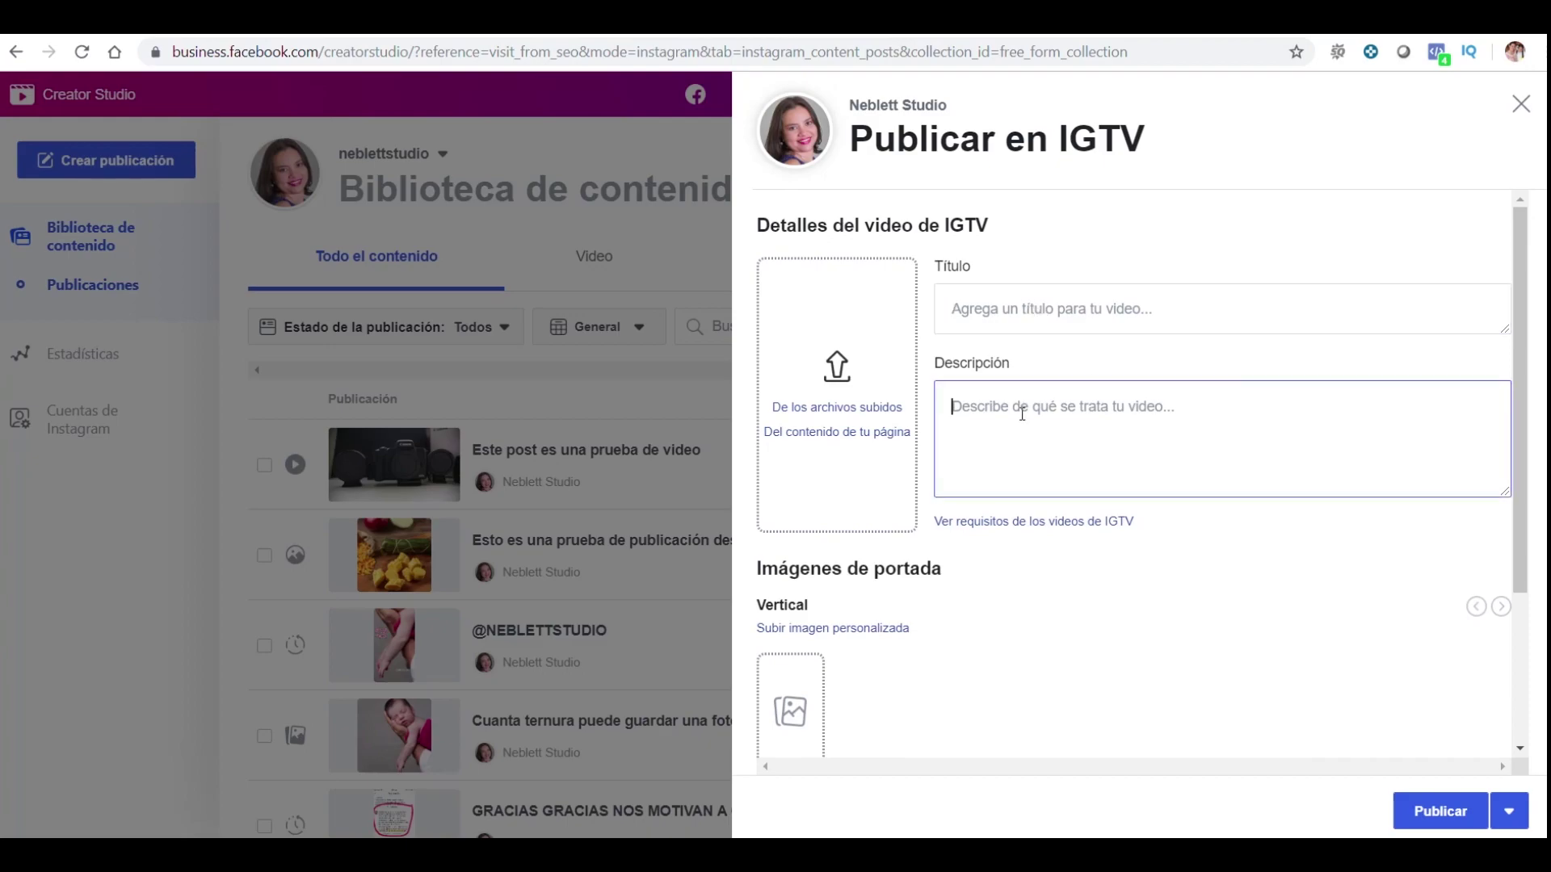
{"action": "scroll", "coordinate": [985, 441], "scroll_direction": "down", "scroll_amount": 3}
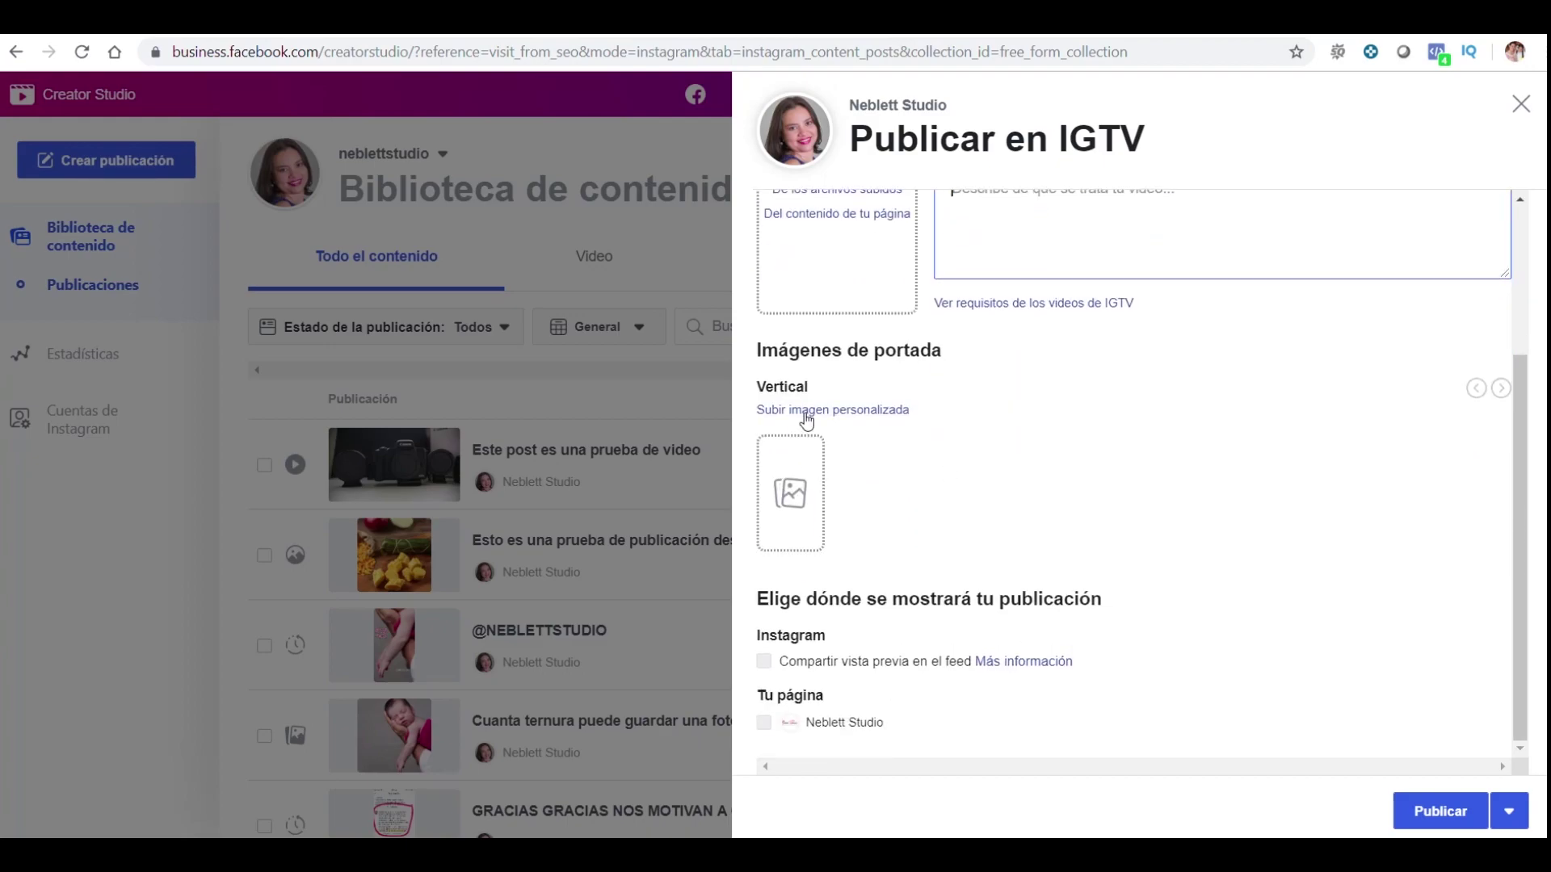
- Examine the Programación option's calendar and time settings for the IGTV post, and discard the unsaved post
{"action": "scroll", "coordinate": [789, 501], "scroll_direction": "down", "scroll_amount": 1}
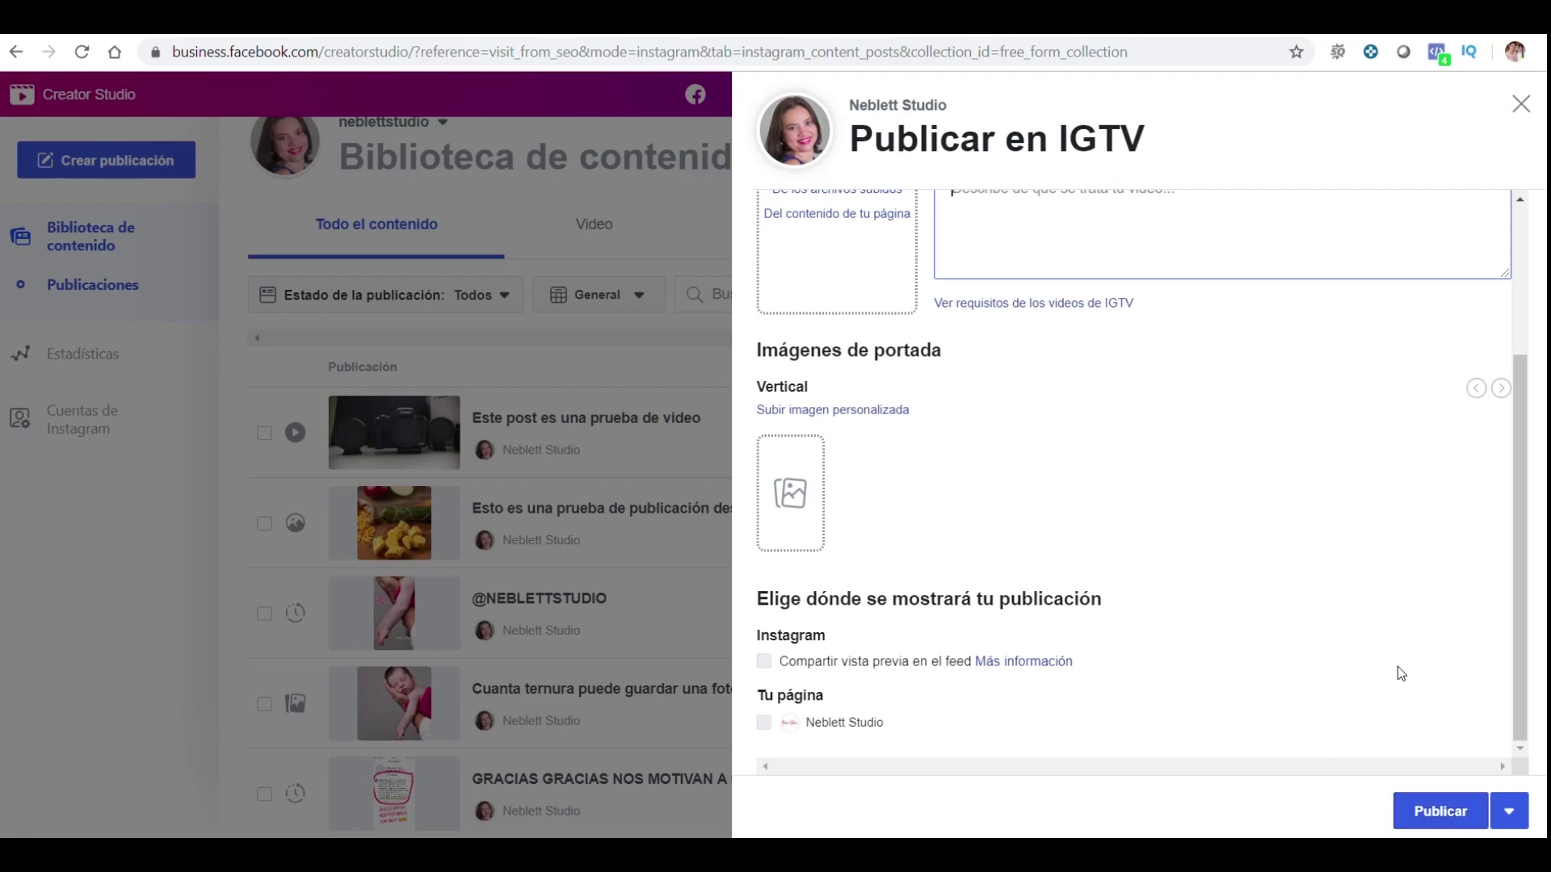
{"action": "left_click", "coordinate": [1515, 824]}
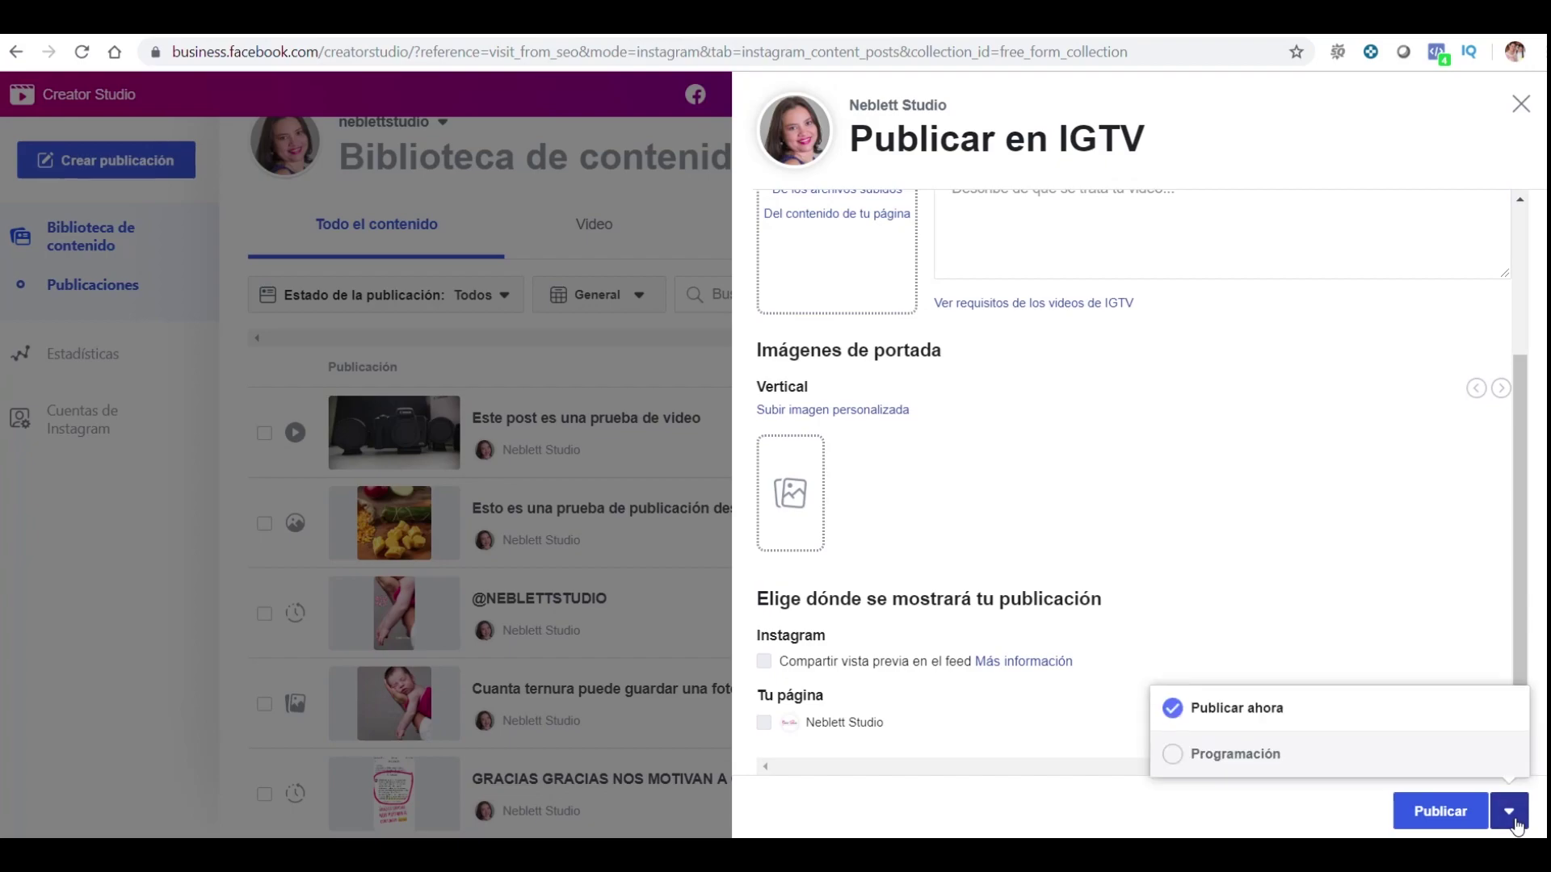
{"action": "left_click", "coordinate": [1229, 756]}
{"action": "left_click", "coordinate": [1246, 725]}
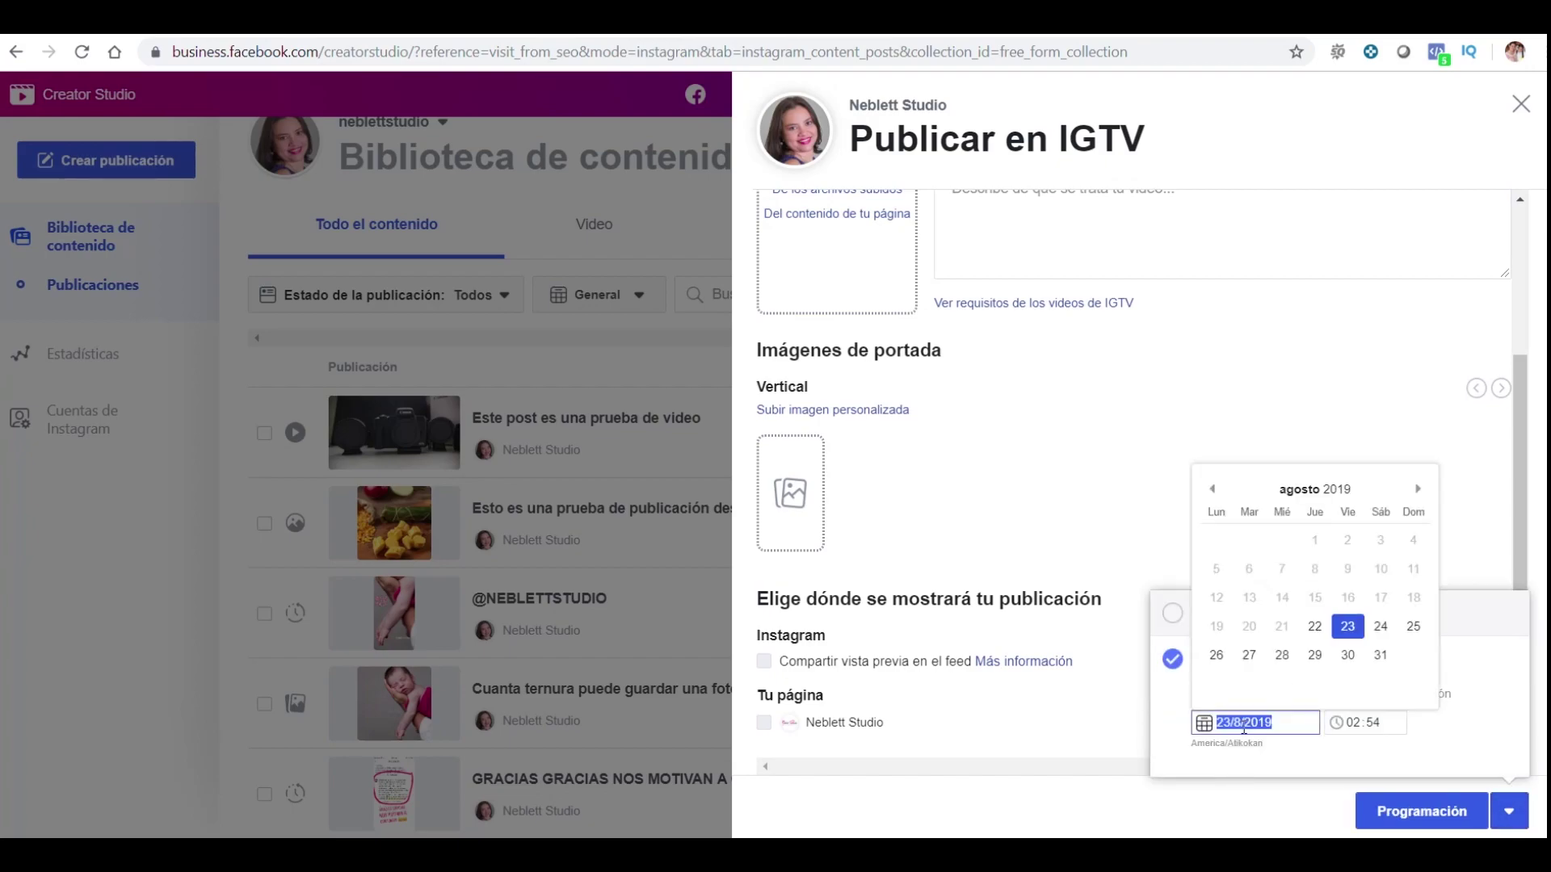
{"action": "left_click", "coordinate": [1418, 493]}
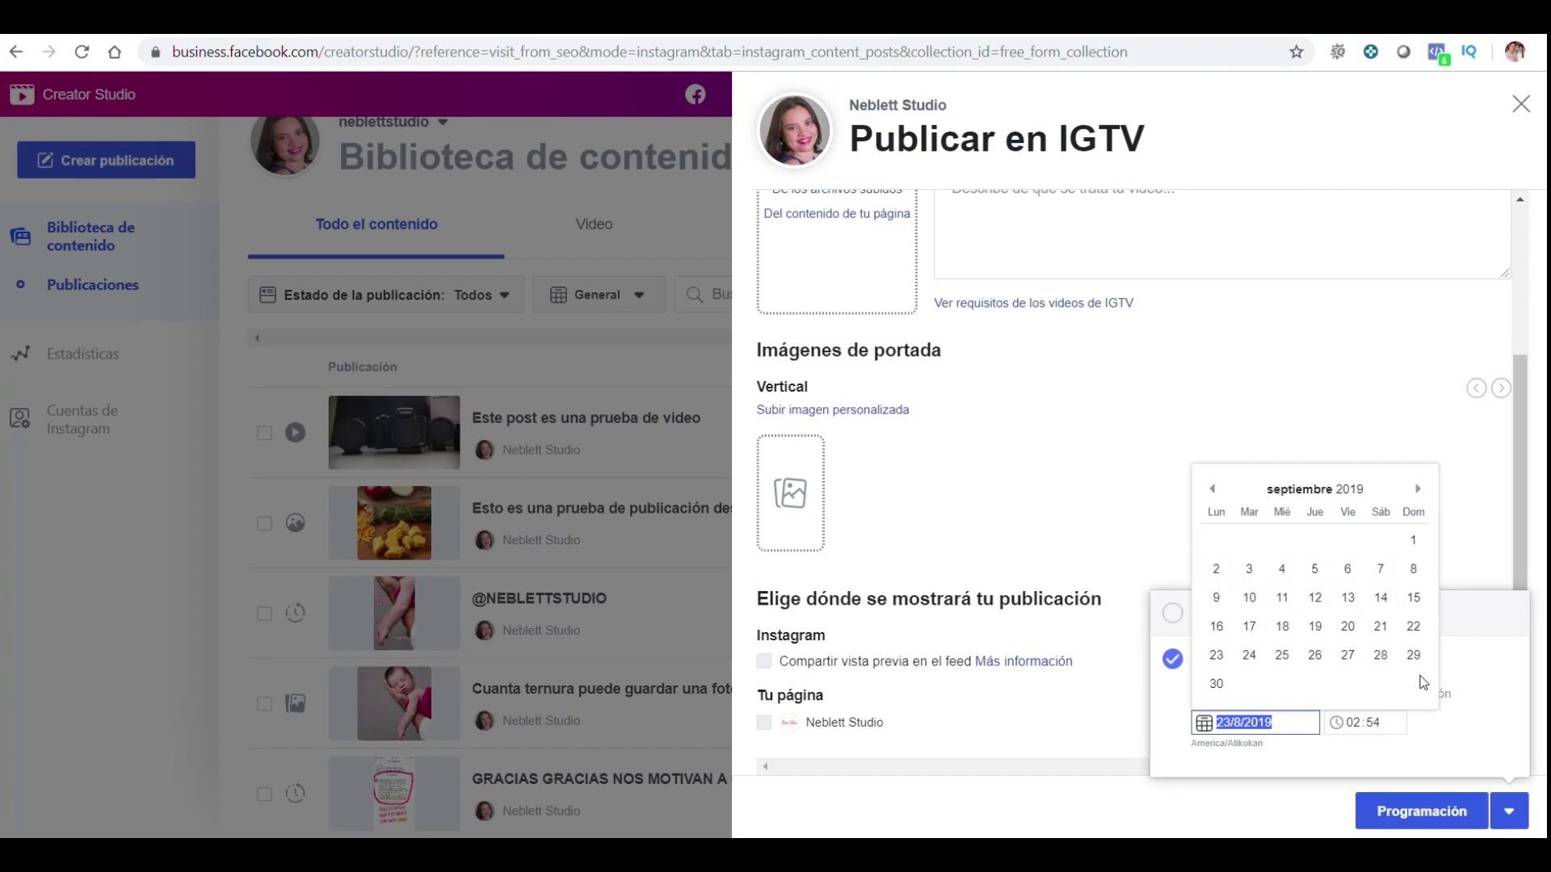
{"action": "left_click", "coordinate": [1383, 731]}
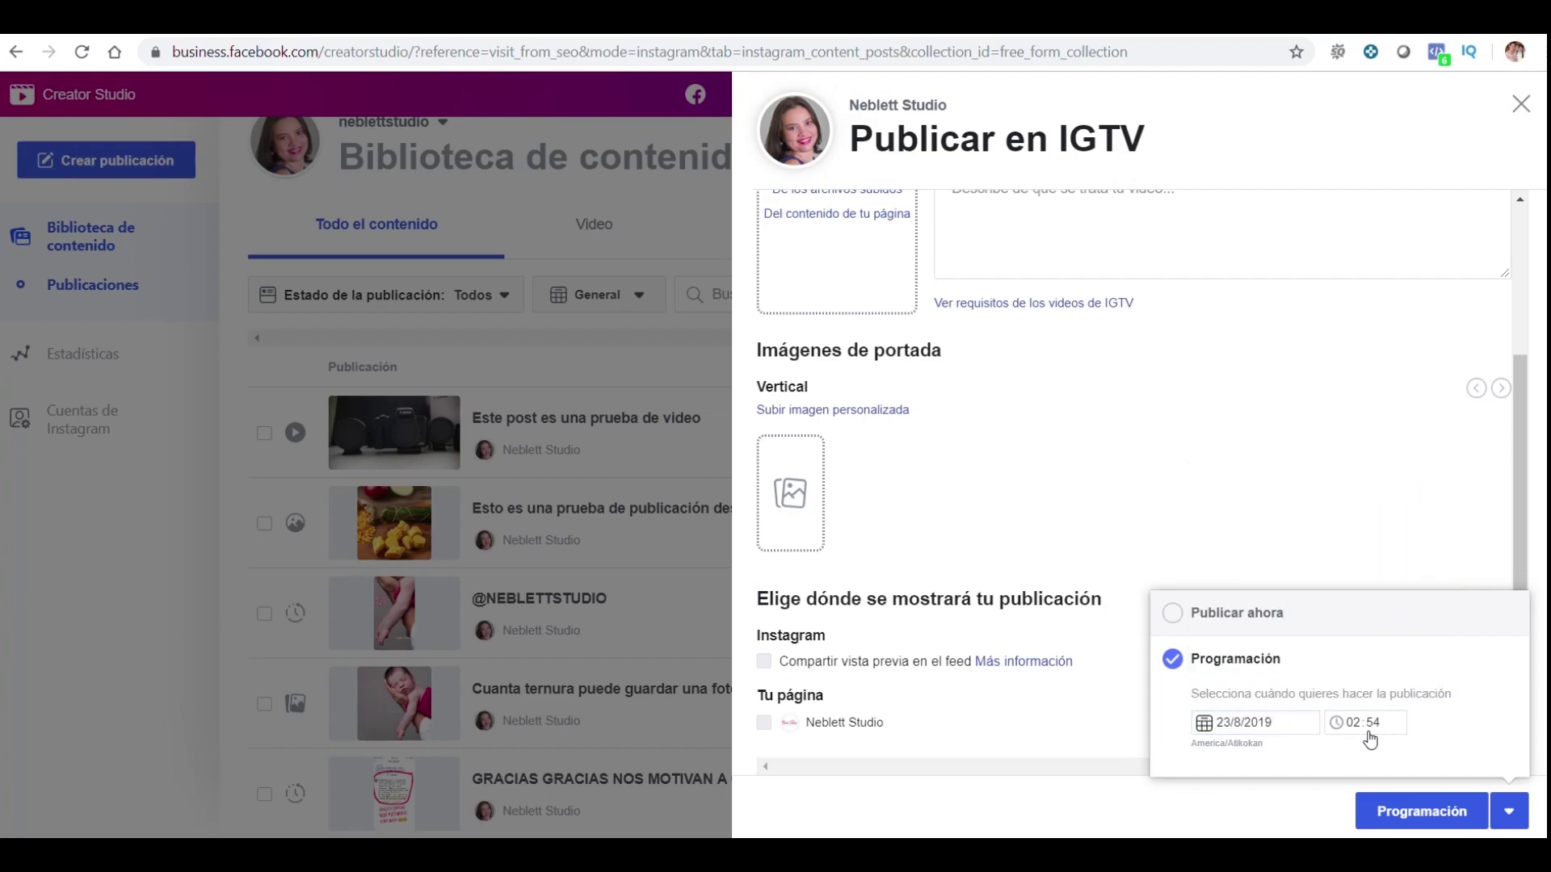
{"action": "left_click", "coordinate": [1360, 731]}
{"action": "left_click", "coordinate": [1520, 107]}
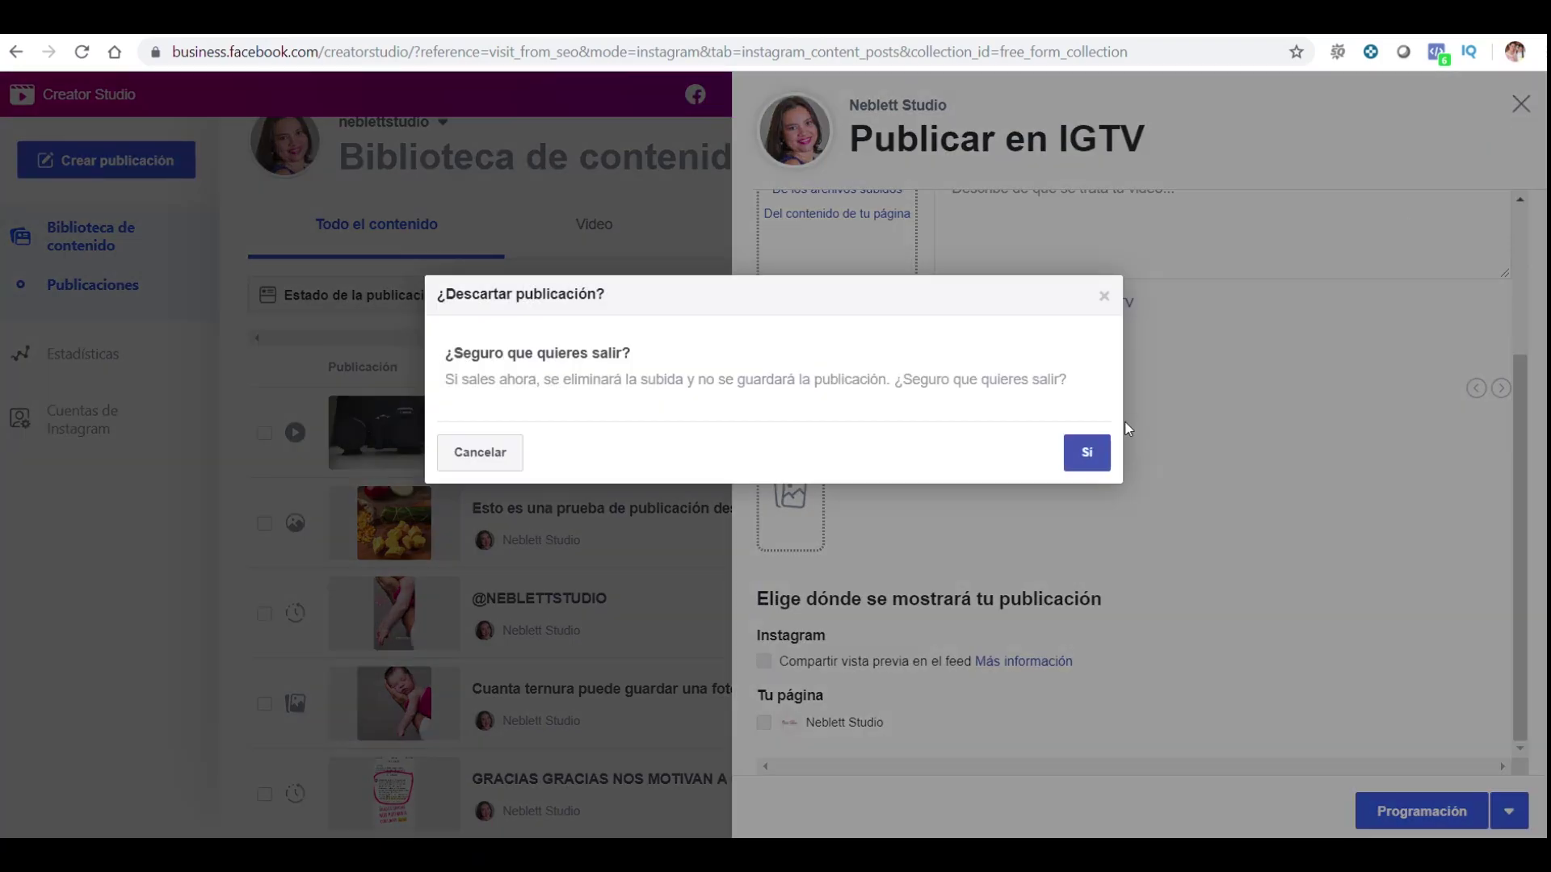
{"action": "left_click", "coordinate": [1087, 455]}
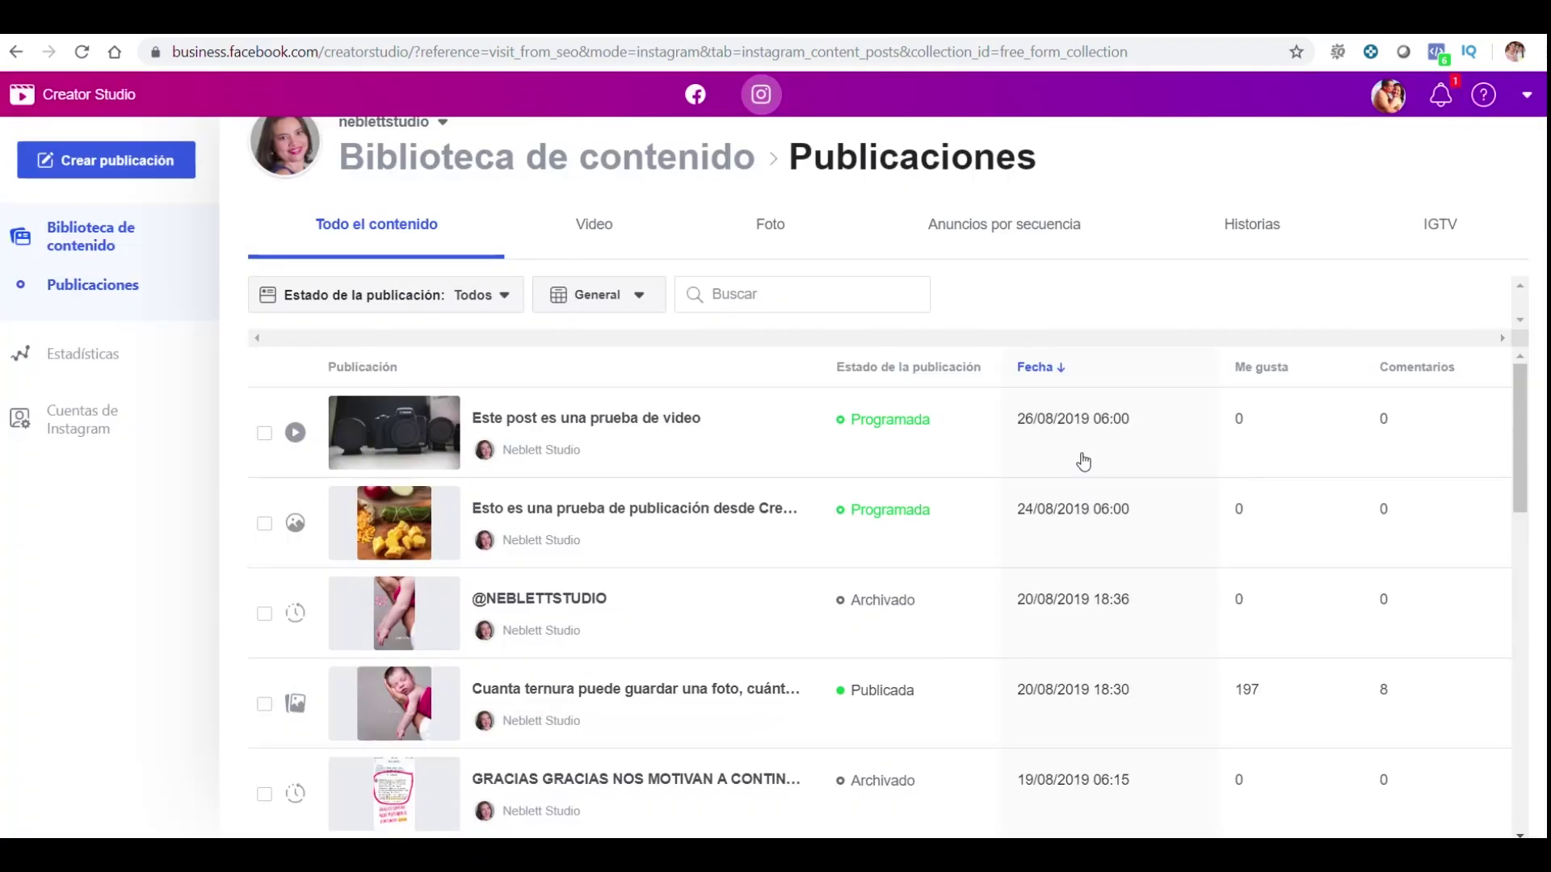
- Start a new Instagram feed post for the connected Instagram account
{"action": "left_click", "coordinate": [91, 163]}
{"action": "left_click", "coordinate": [80, 202]}
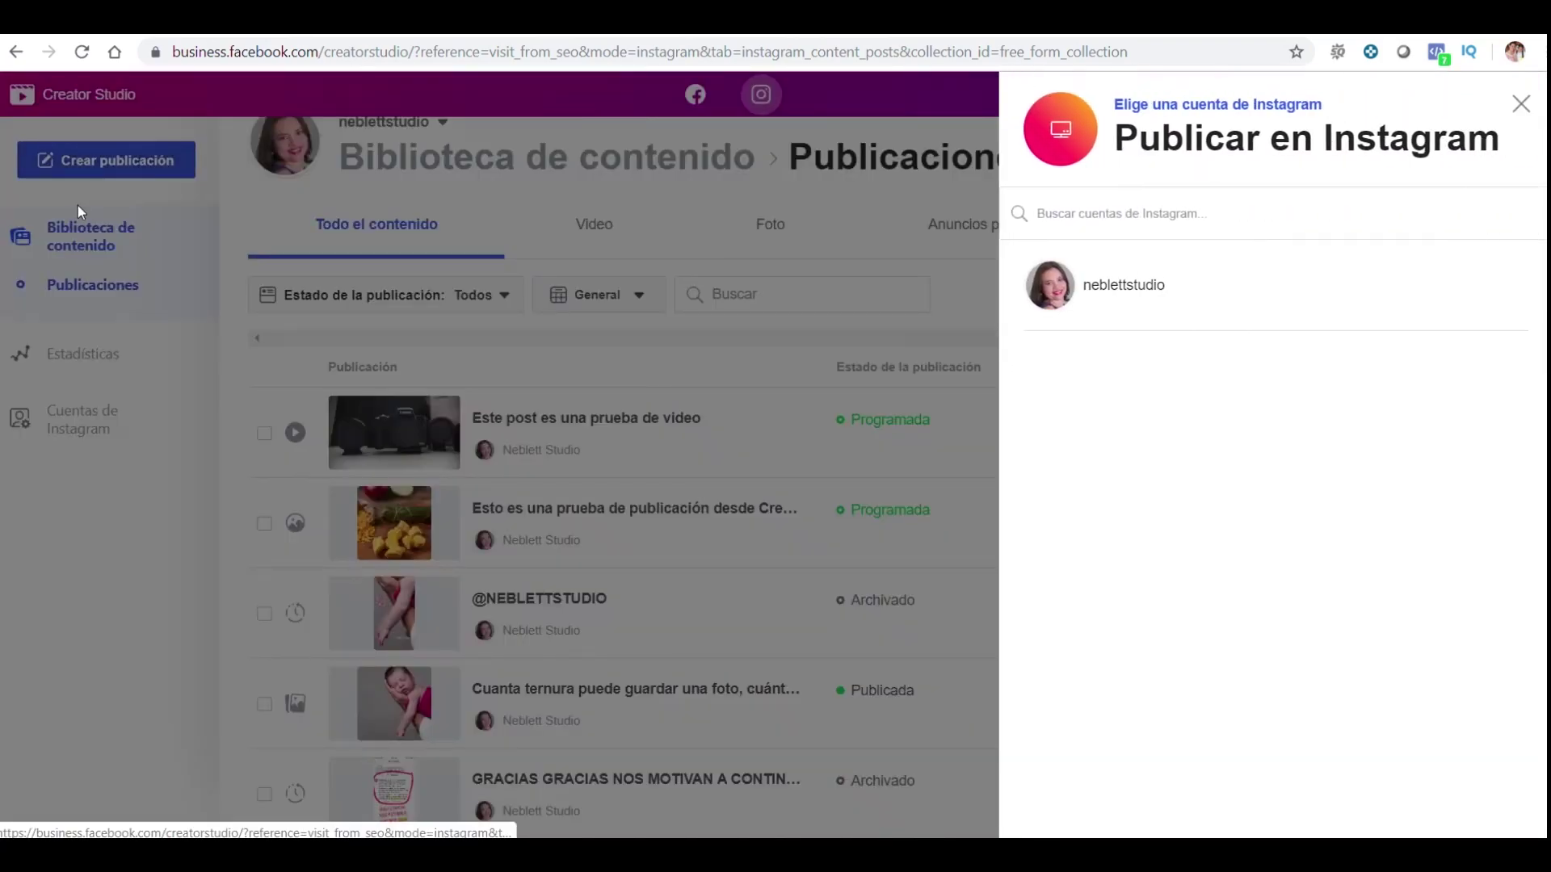
{"action": "left_click", "coordinate": [1103, 301]}
- Review the caption, location, content and Facebook publishing options in the Instagram feed post form
{"action": "left_click", "coordinate": [646, 286]}
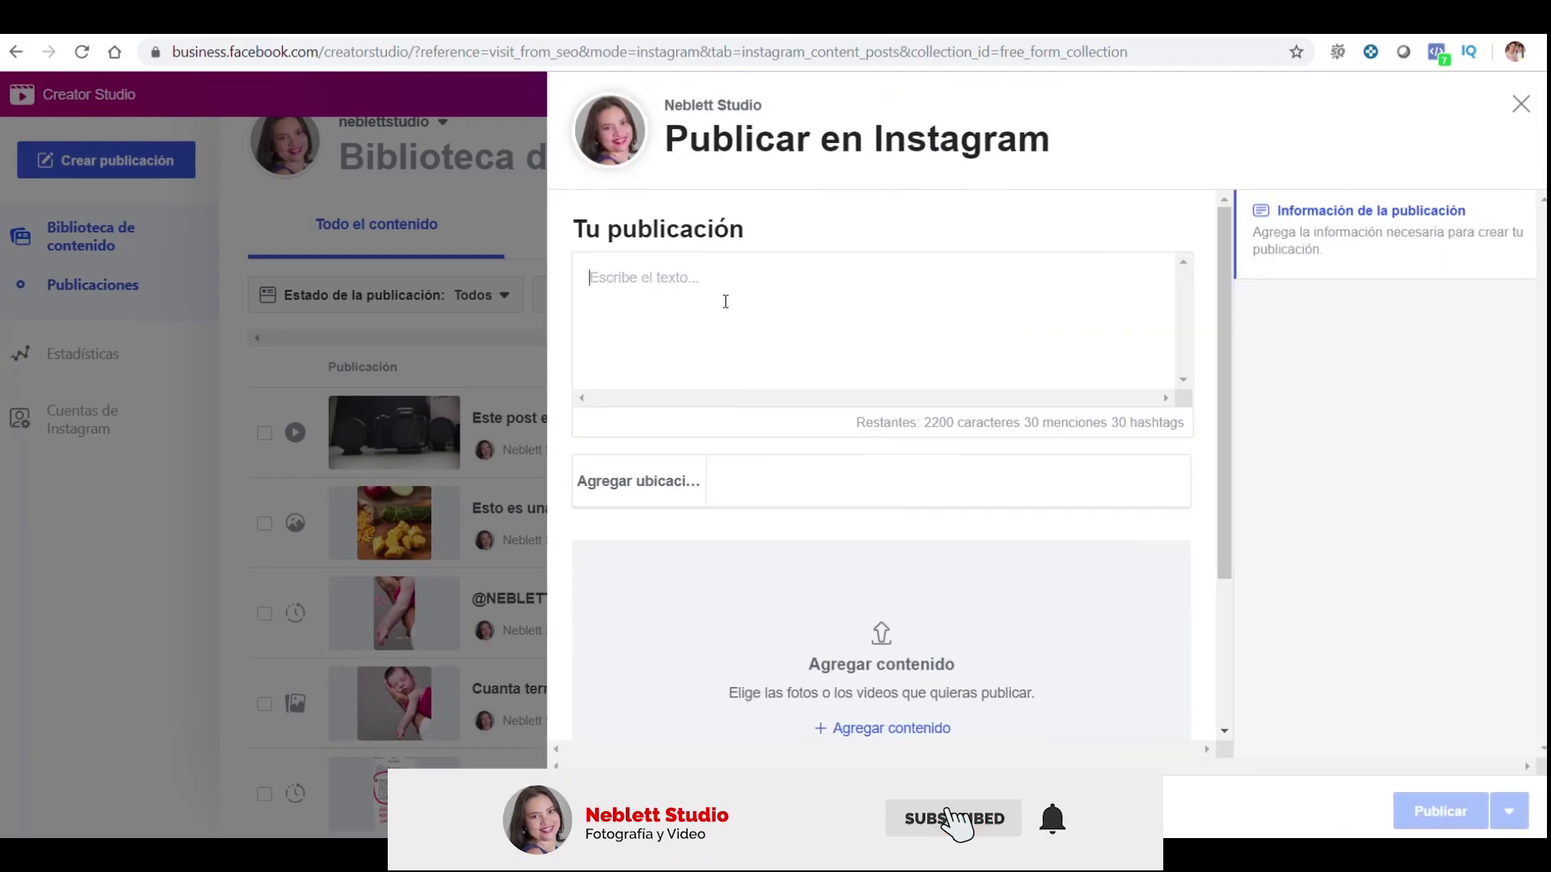
{"action": "left_click", "coordinate": [715, 493]}
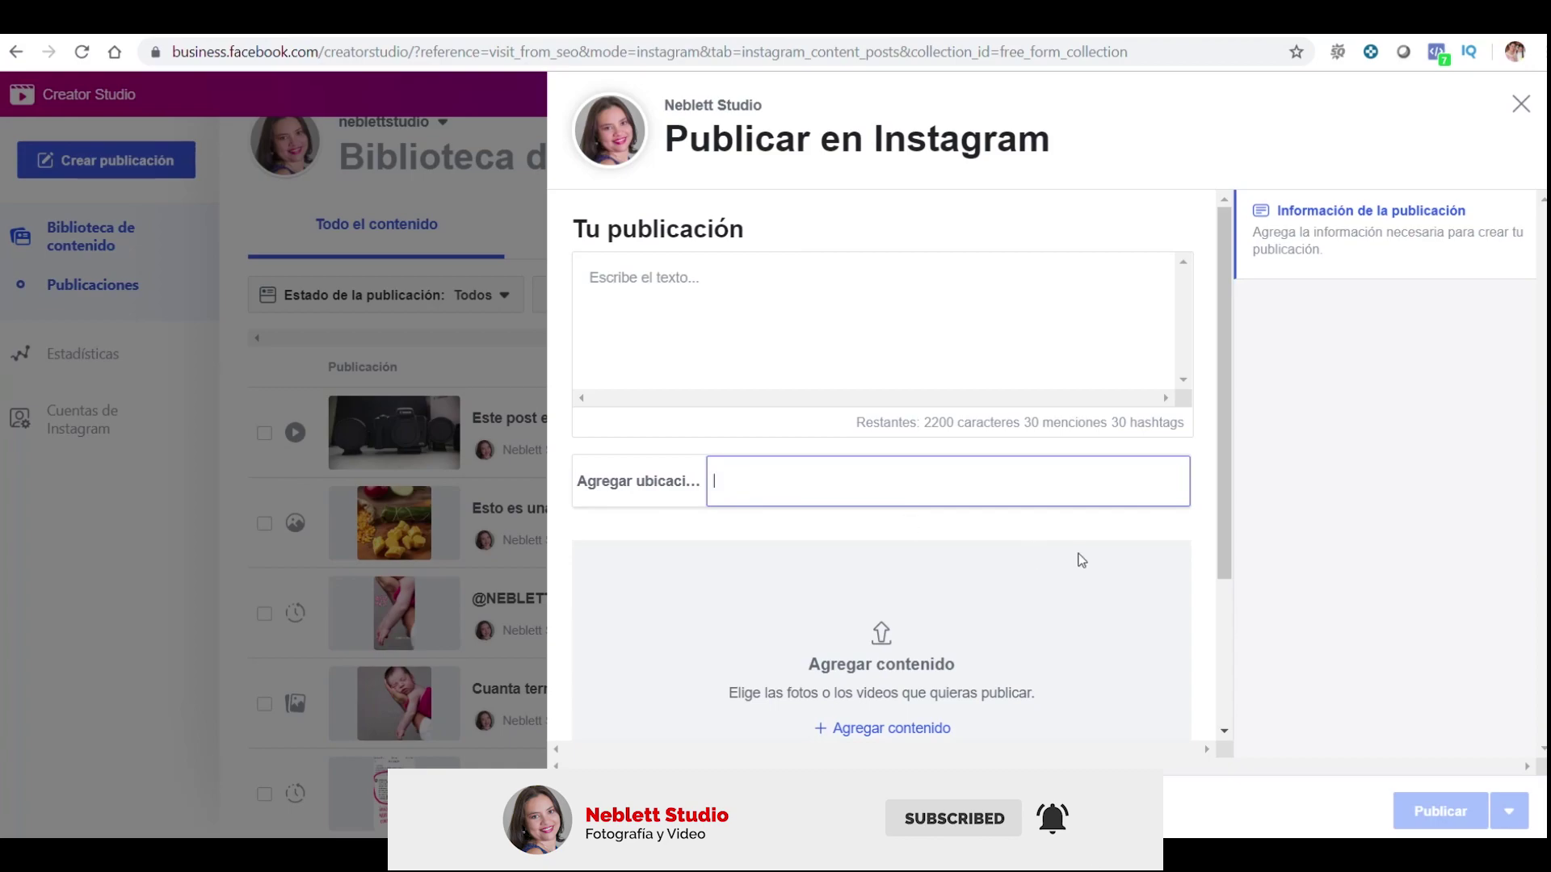
{"action": "scroll", "coordinate": [1079, 659], "scroll_direction": "down", "scroll_amount": 3}
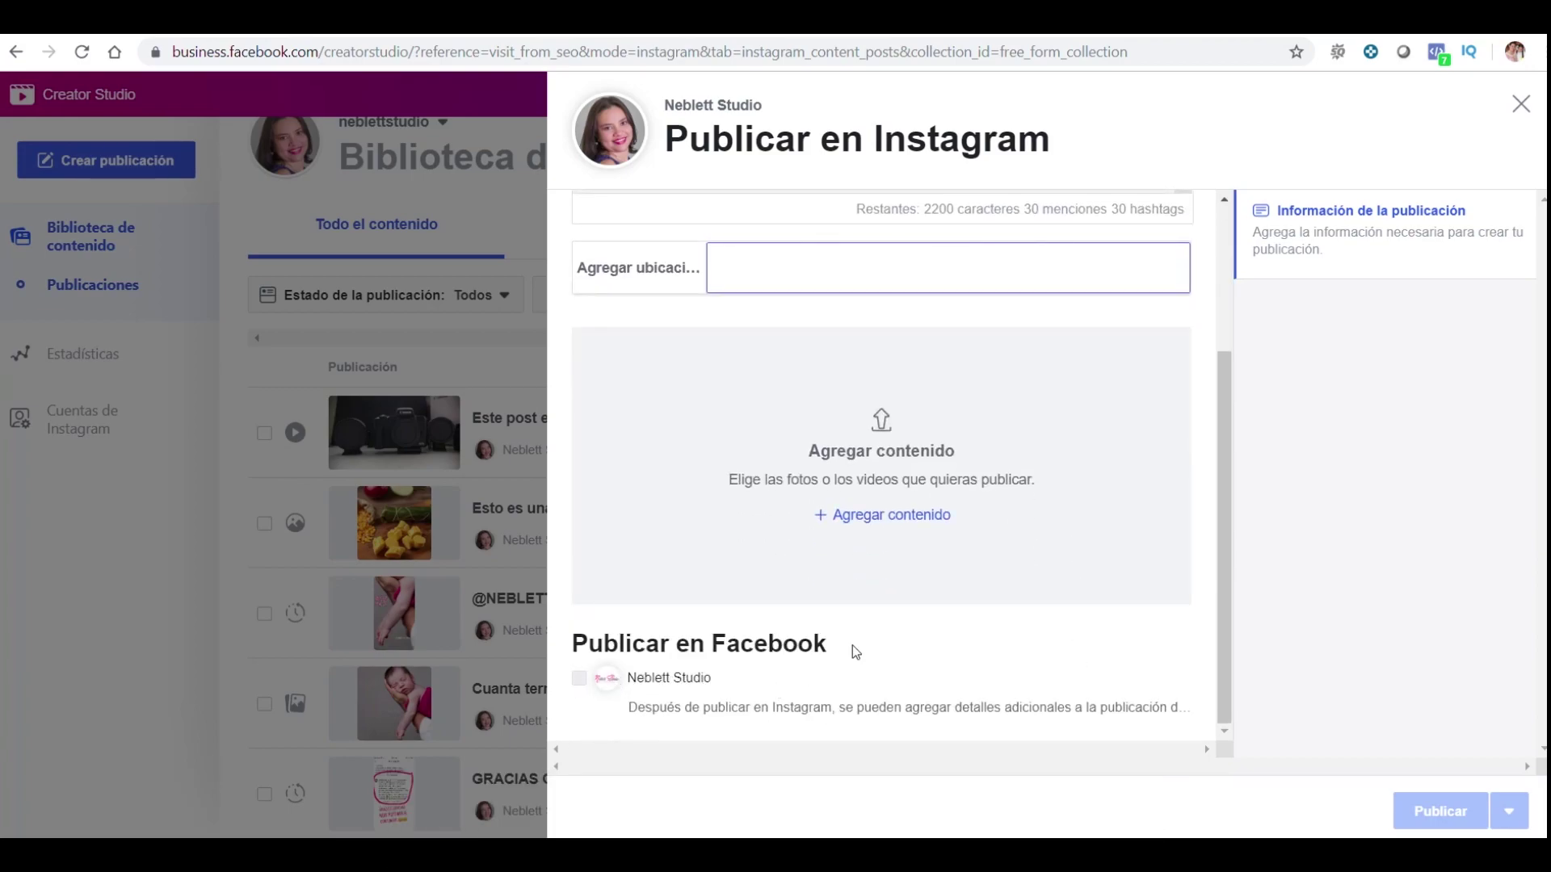
- Check the sources for adding content to the post and view the computer's video files without choosing one
{"action": "left_click", "coordinate": [880, 517]}
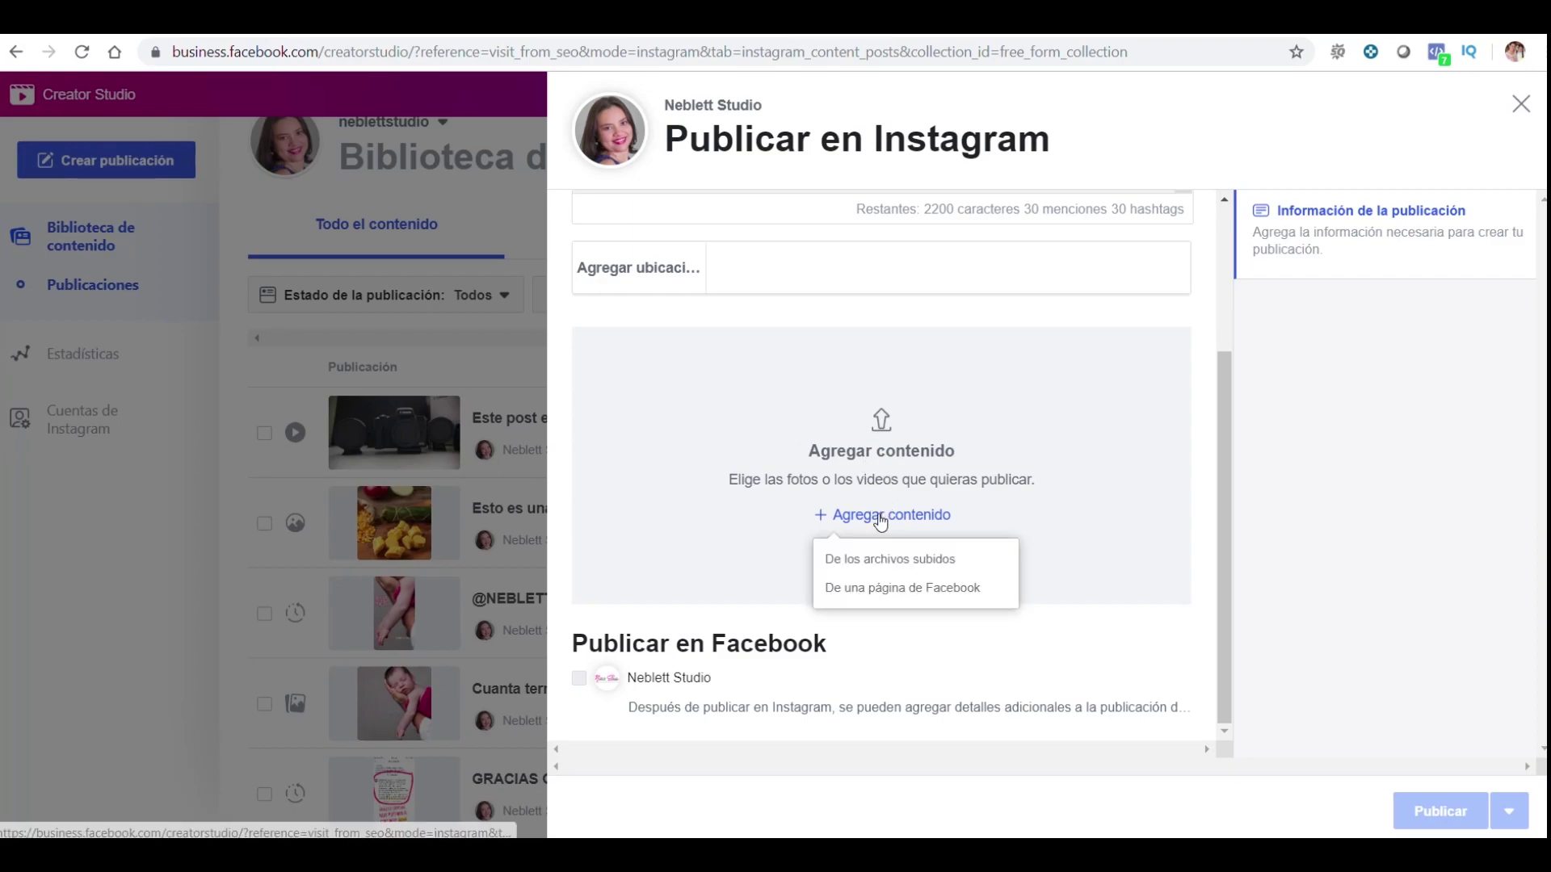
{"action": "left_click", "coordinate": [866, 563]}
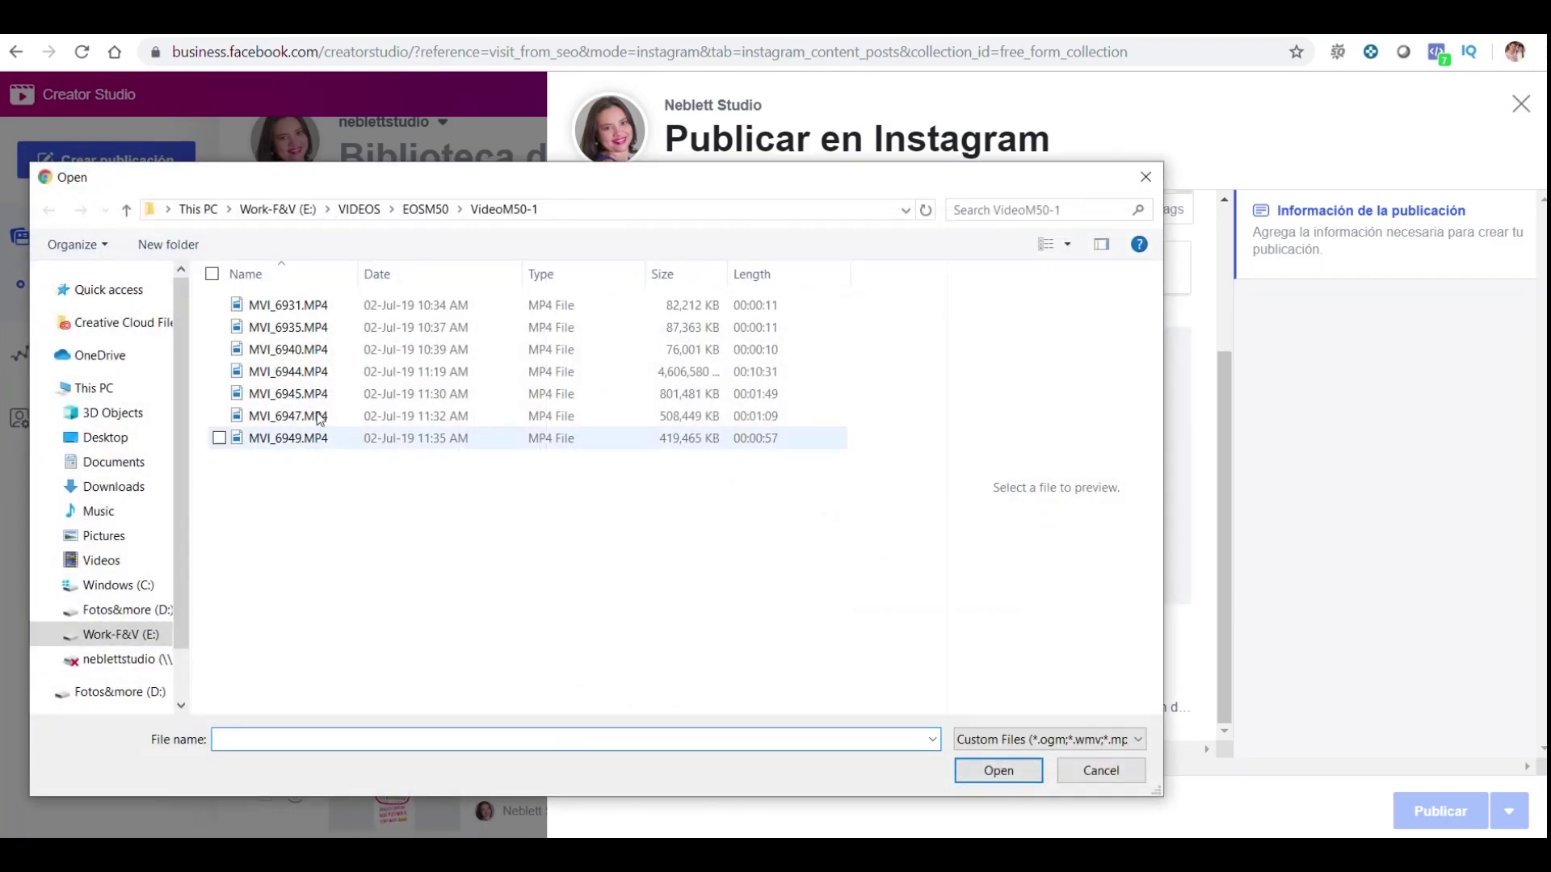
{"action": "left_click", "coordinate": [1094, 772]}
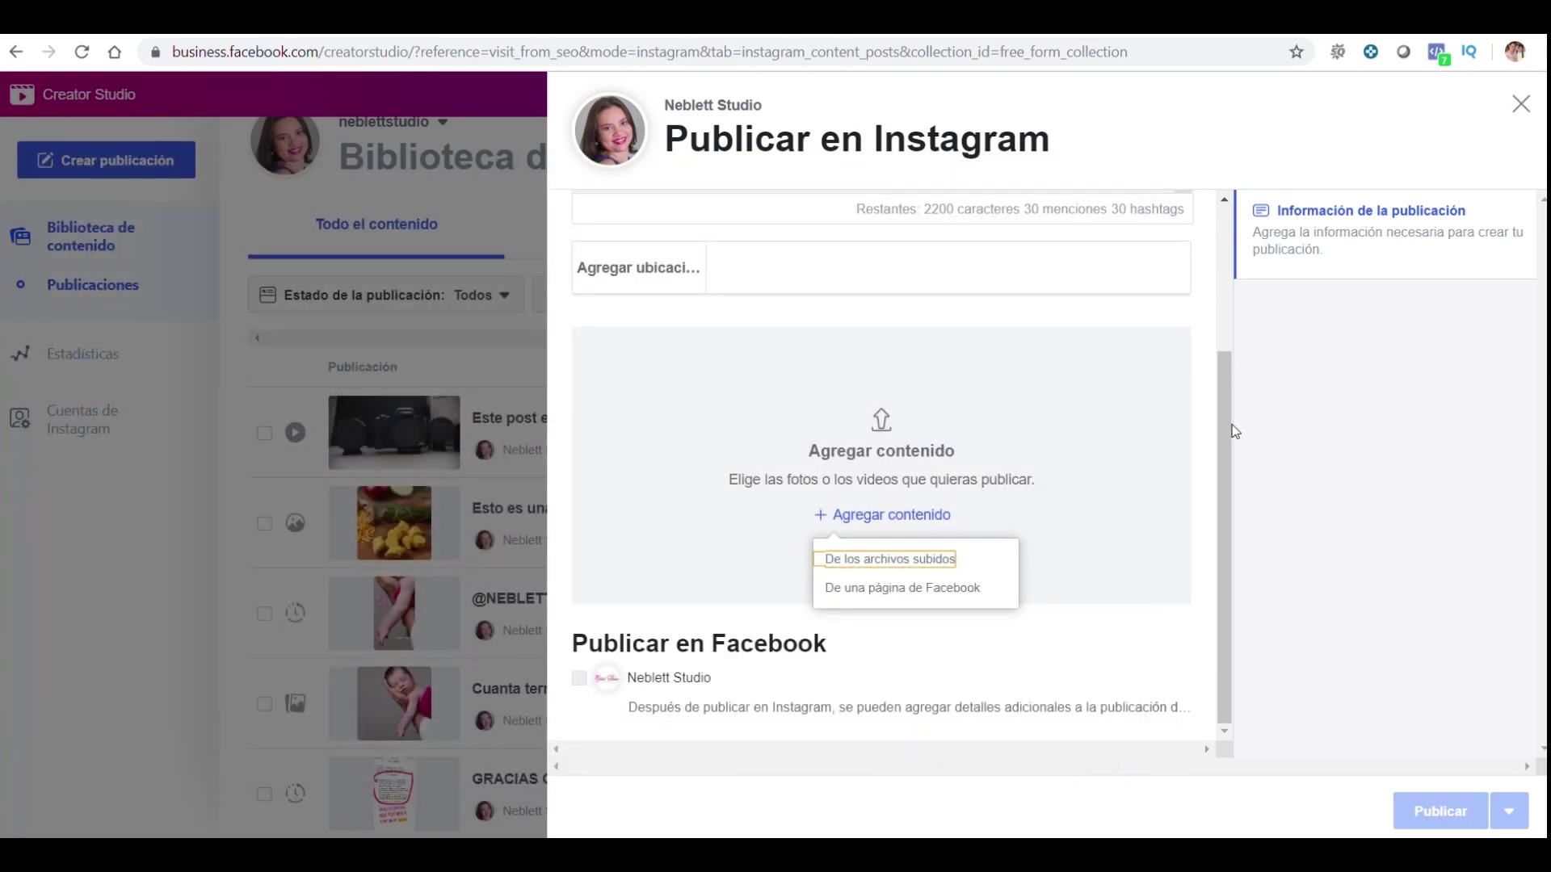
- Recheck the feed post's location field and discard the unsaved post to return to the content library
{"action": "left_click_drag", "start_coordinate": [1226, 422], "coordinate": [1240, 301]}
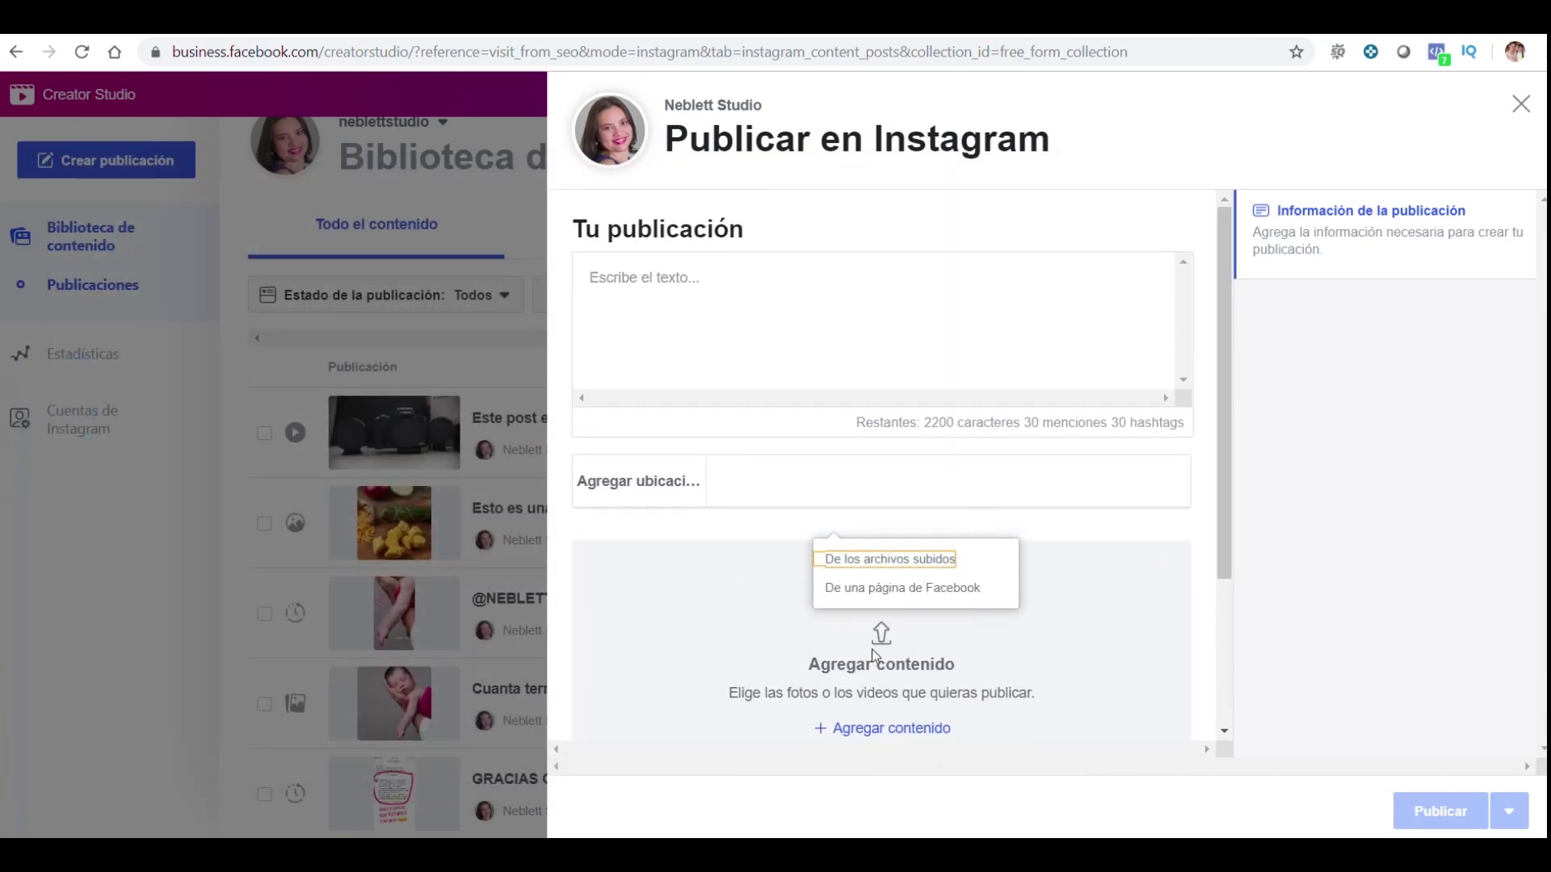
{"action": "left_click", "coordinate": [1045, 482]}
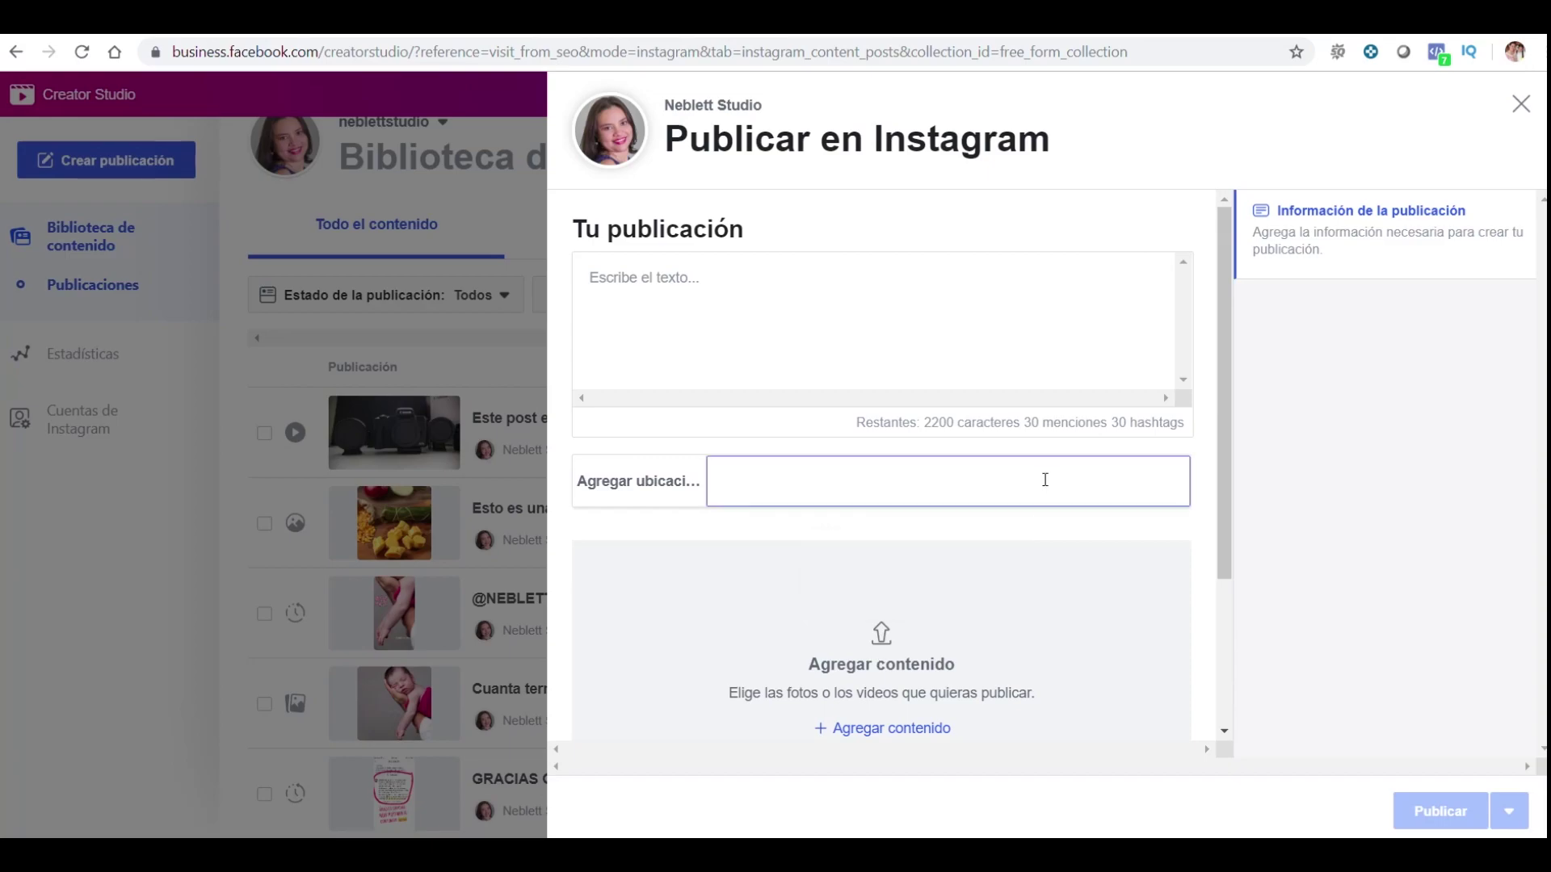
{"action": "left_click", "coordinate": [1204, 450]}
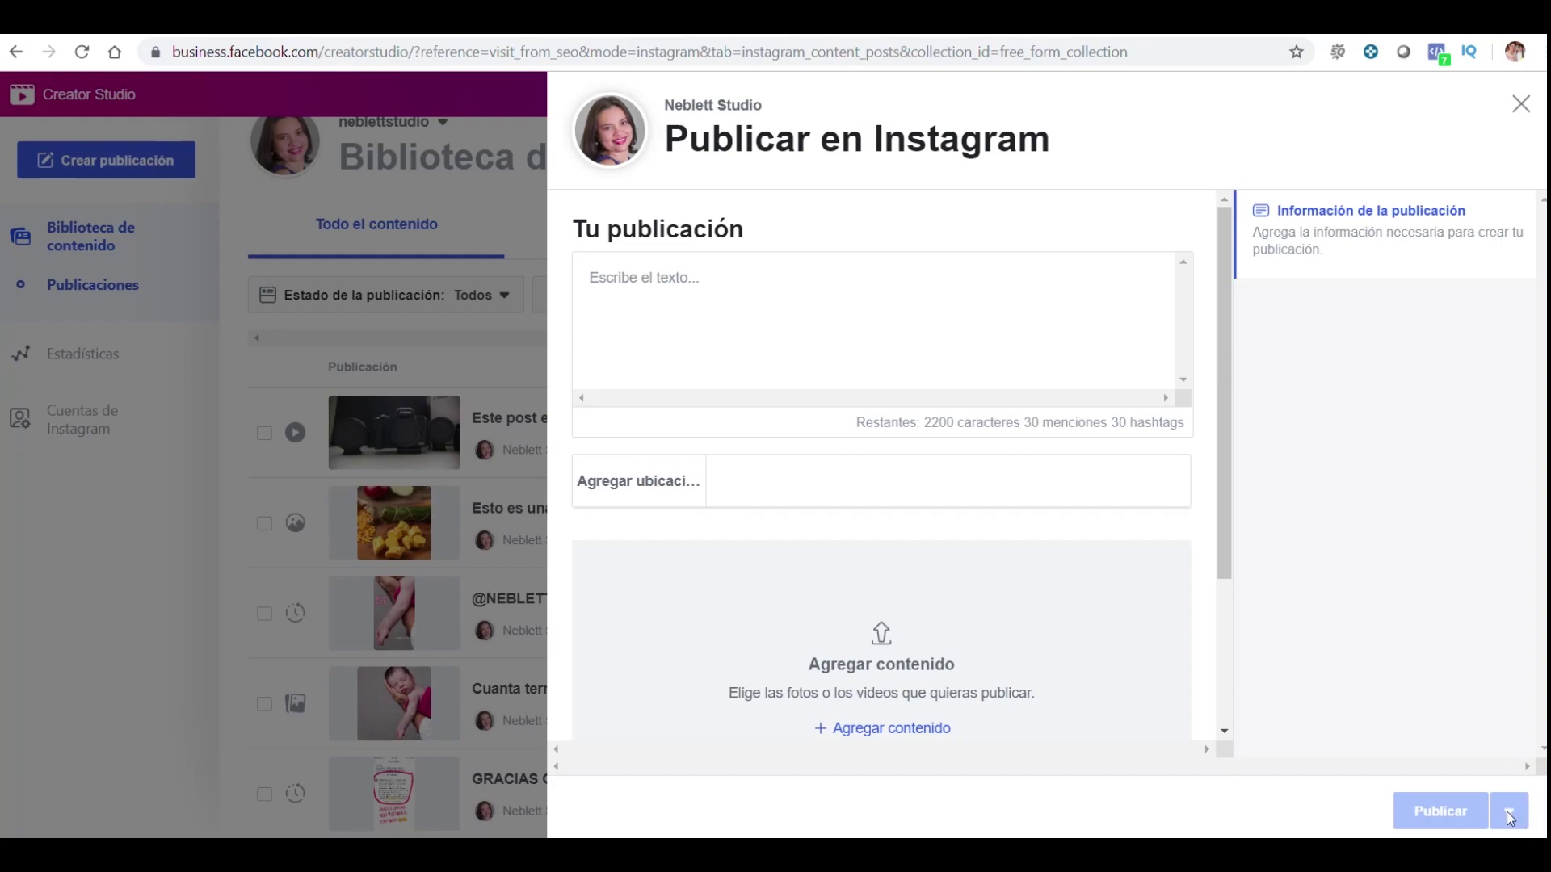
{"action": "left_click", "coordinate": [1521, 113]}
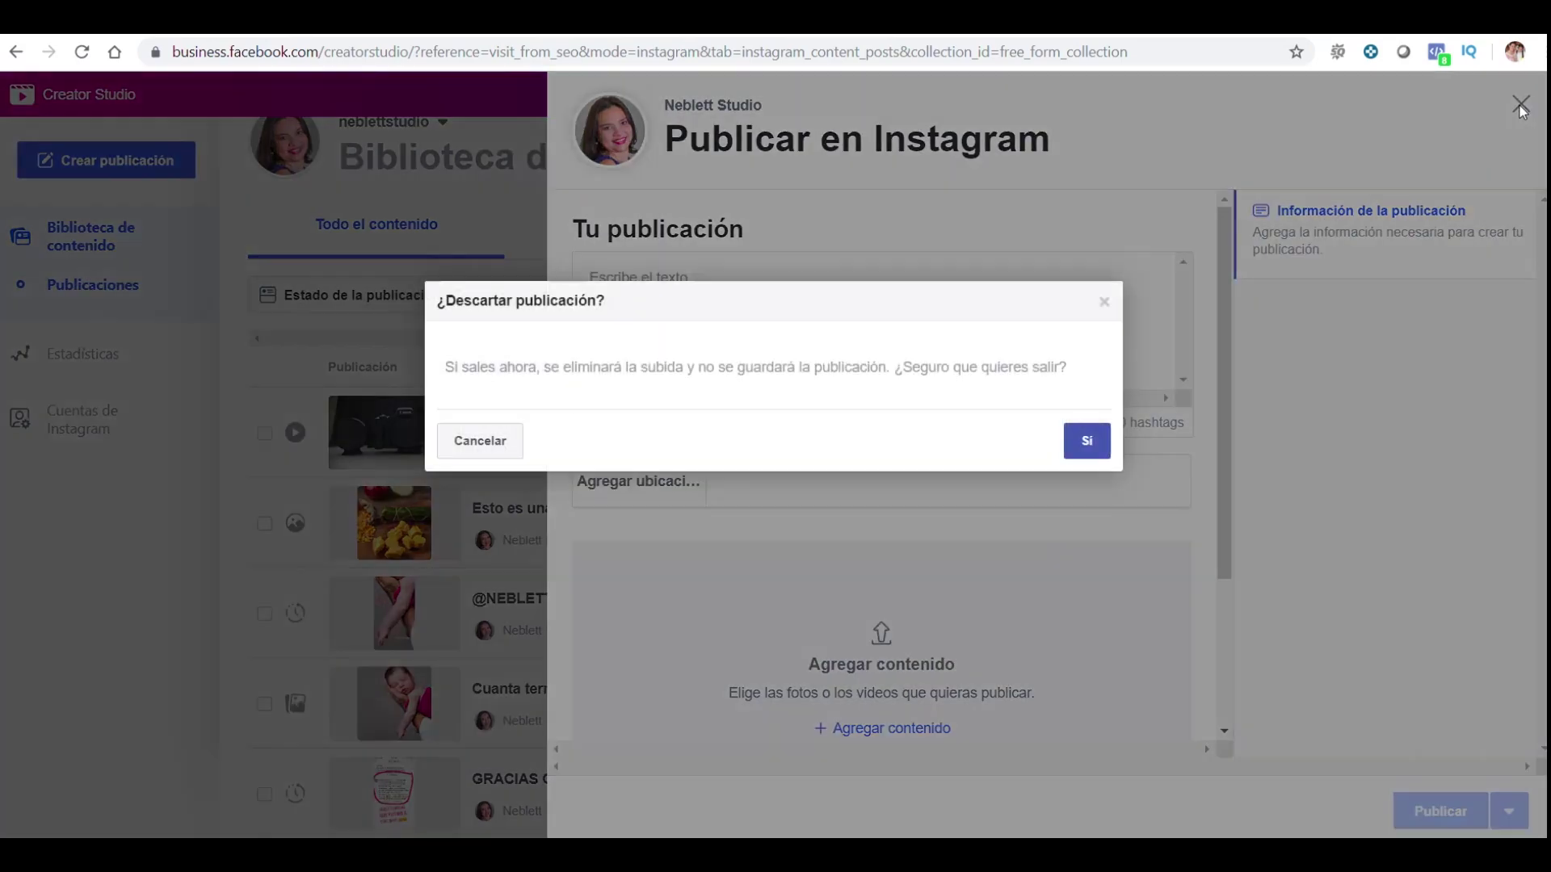
{"action": "left_click", "coordinate": [1088, 441]}
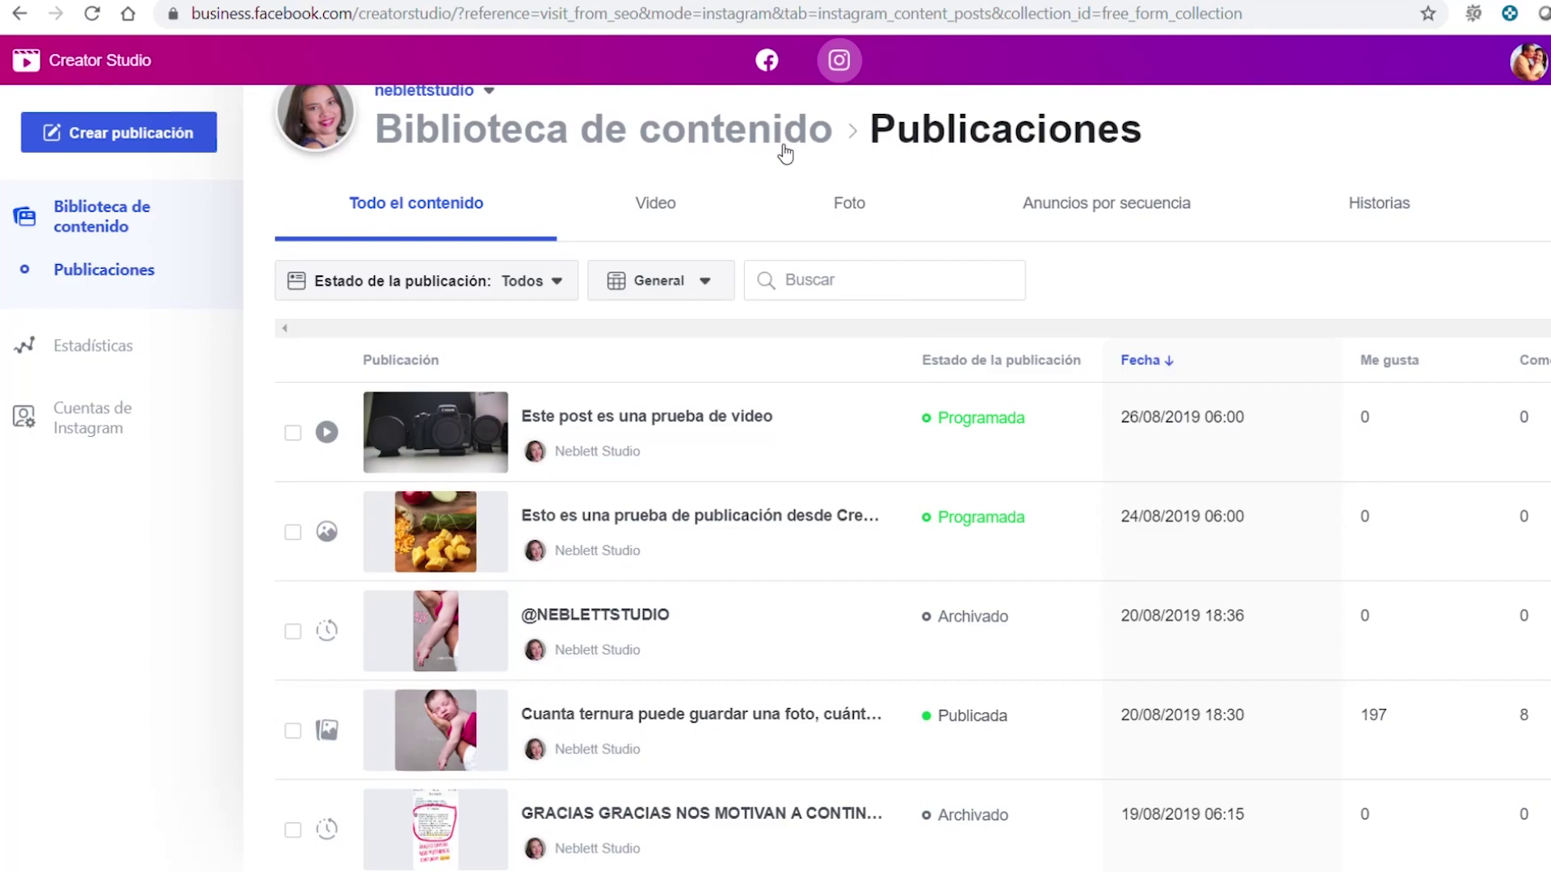
{"action": "scroll", "coordinate": [800, 244], "scroll_direction": "up", "scroll_amount": 1}
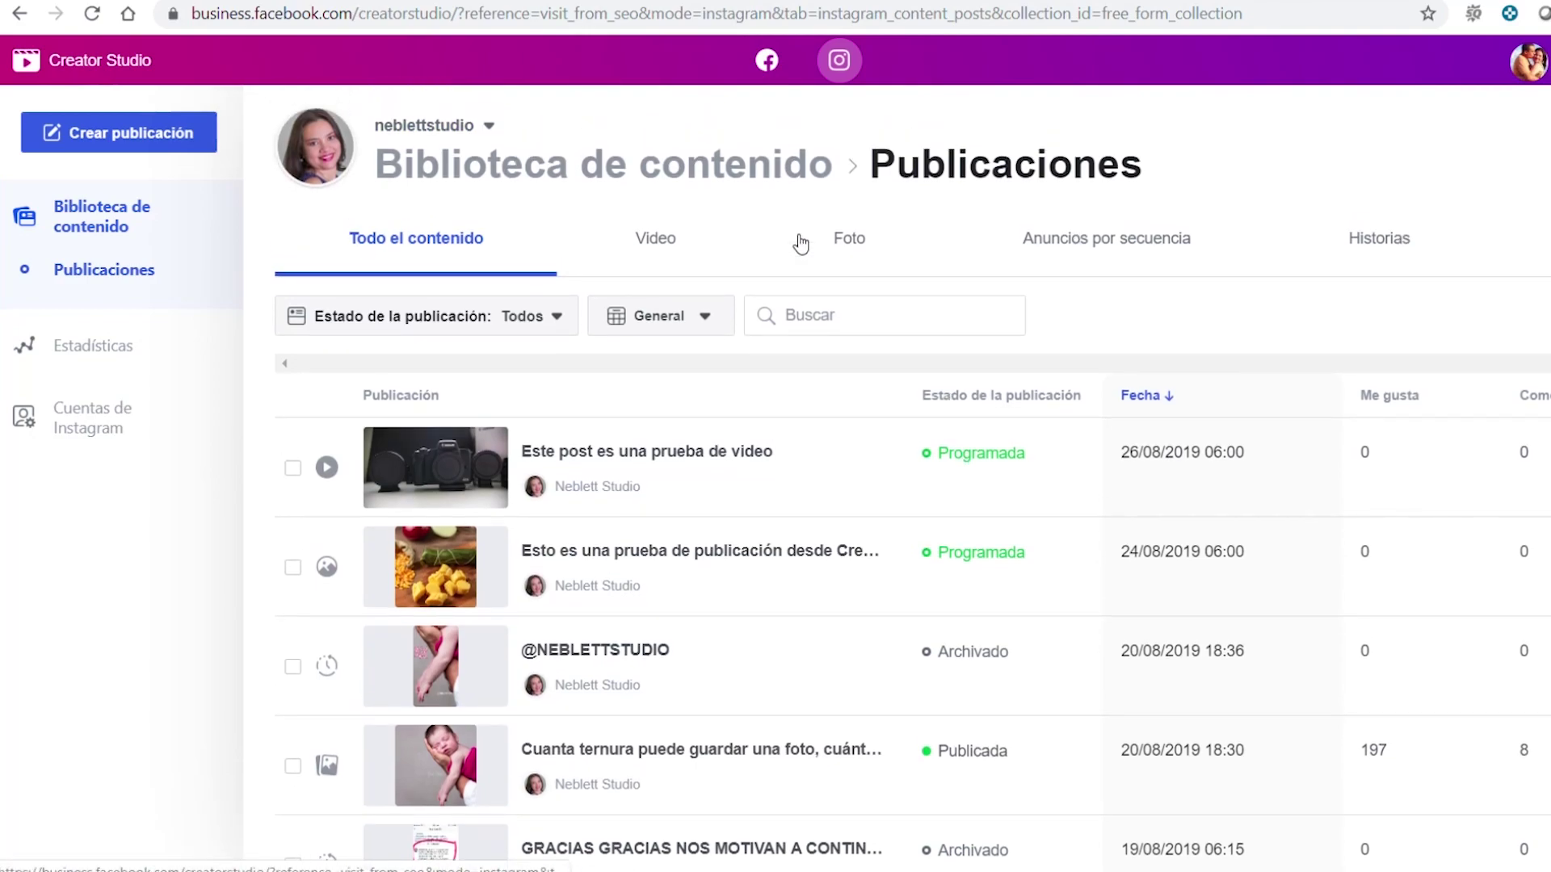